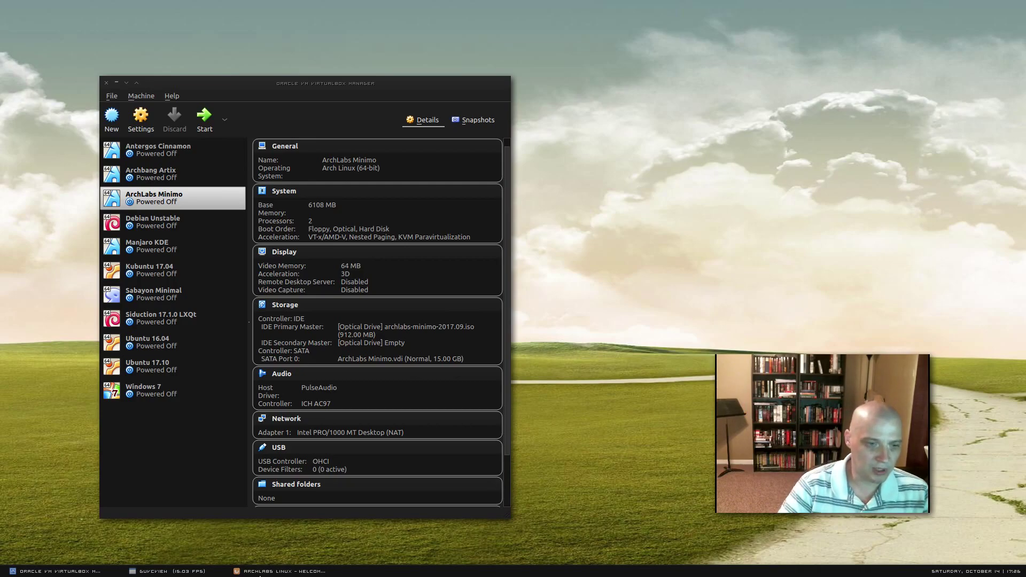
Raise the Firefox window showing the 'ArchLabs Linux - Welcome' page.
click(260, 571)
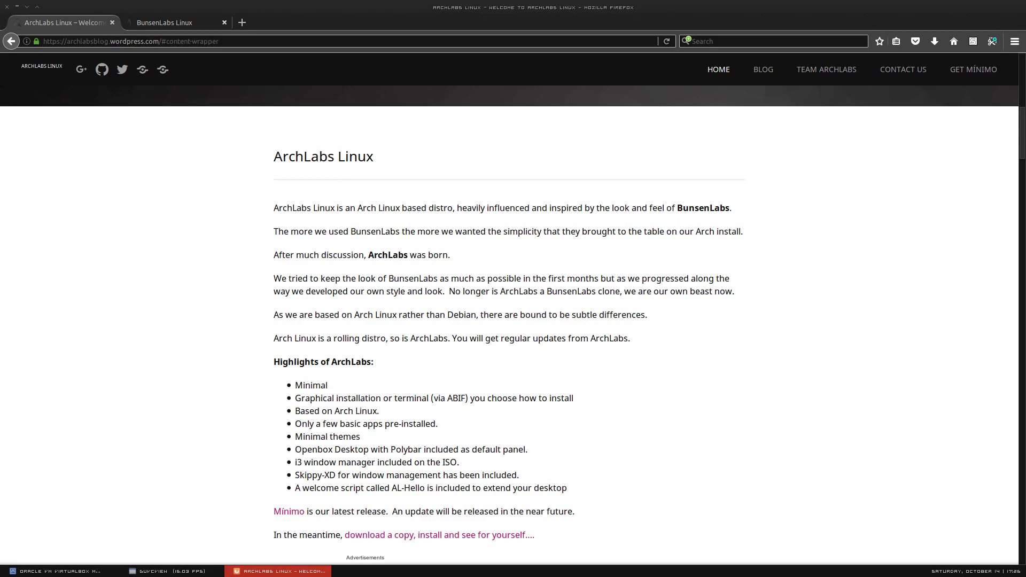
Switch from Firefox to the running ArchLabs Minimo VM window at its boot menu.
click(208, 573)
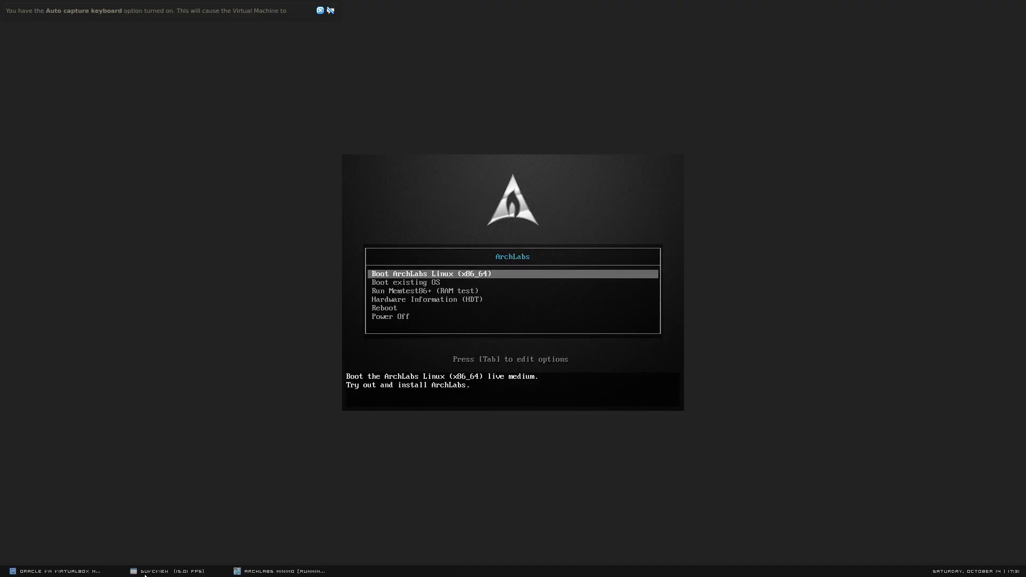
Boot the VM with 'Boot ArchLabs Linux (x86_64)' to the Mínimo desktop.
click(145, 575)
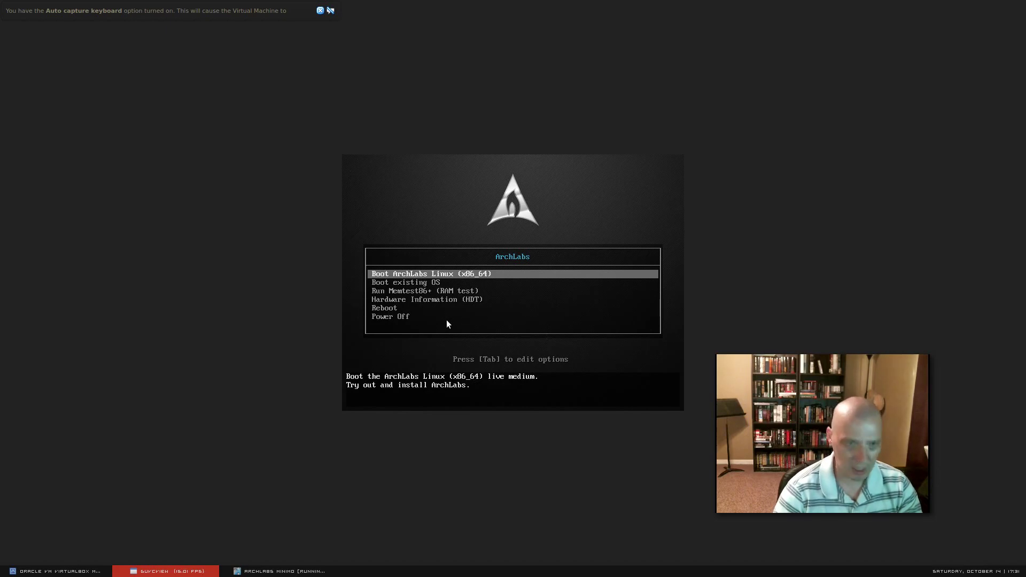
click(509, 272)
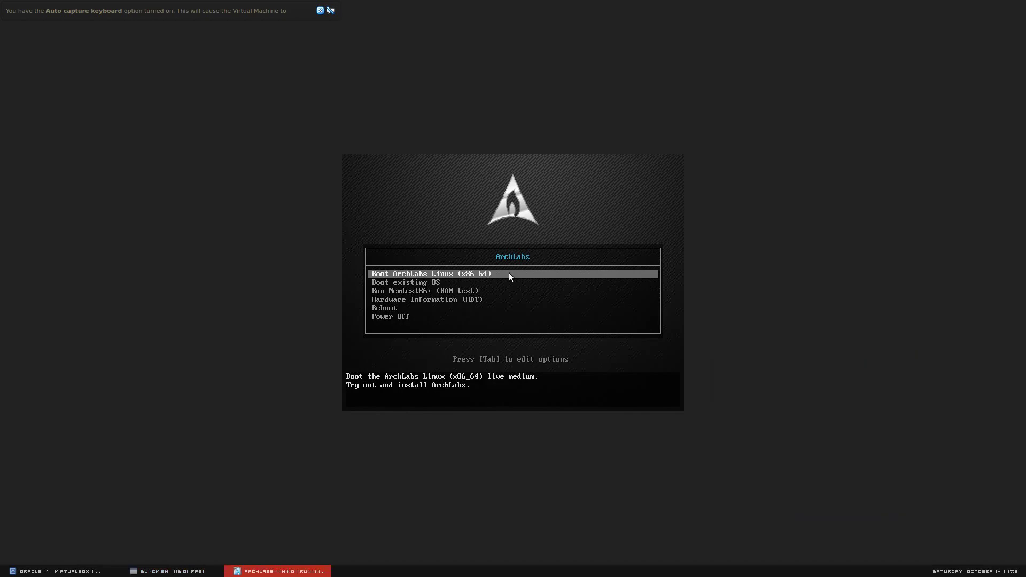
key(Return)
key(Return)
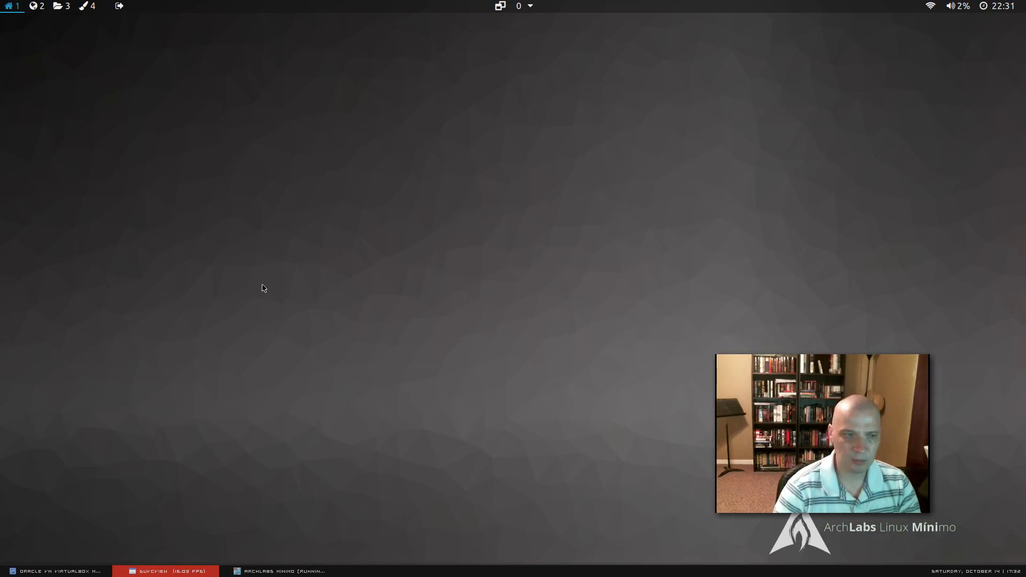
right_click(246, 180)
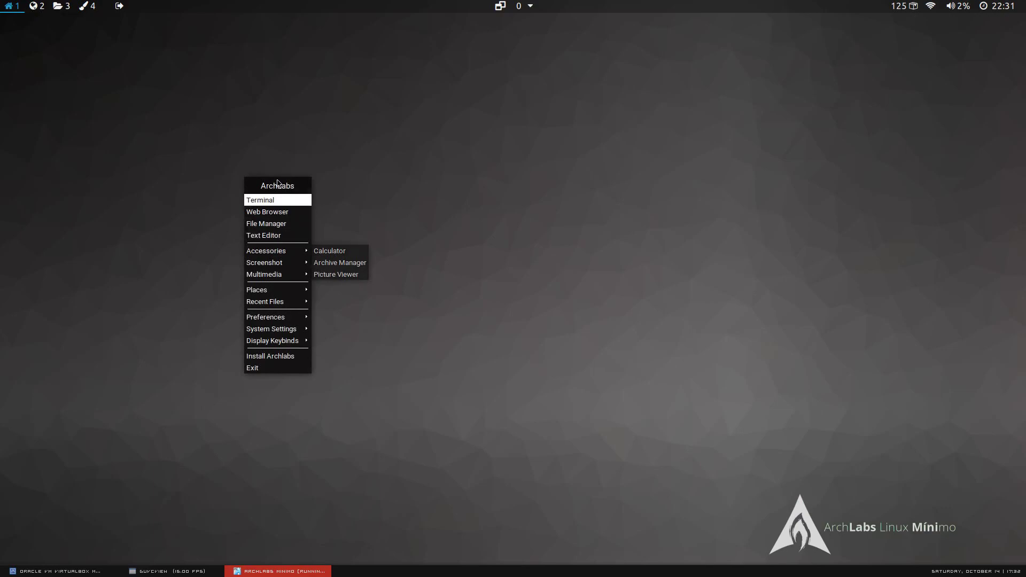
click(17, 38)
click(38, 6)
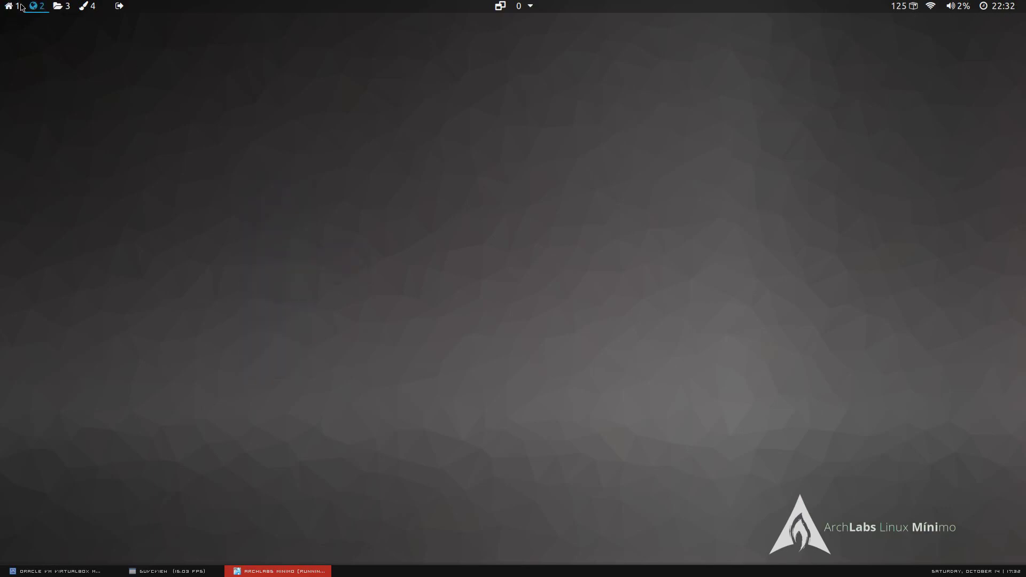
click(13, 6)
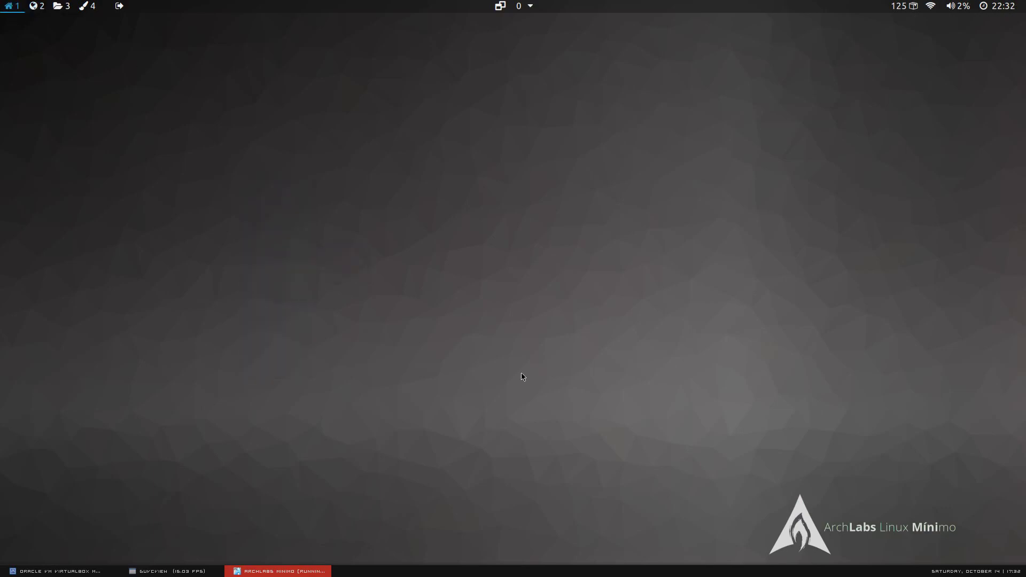
click(182, 572)
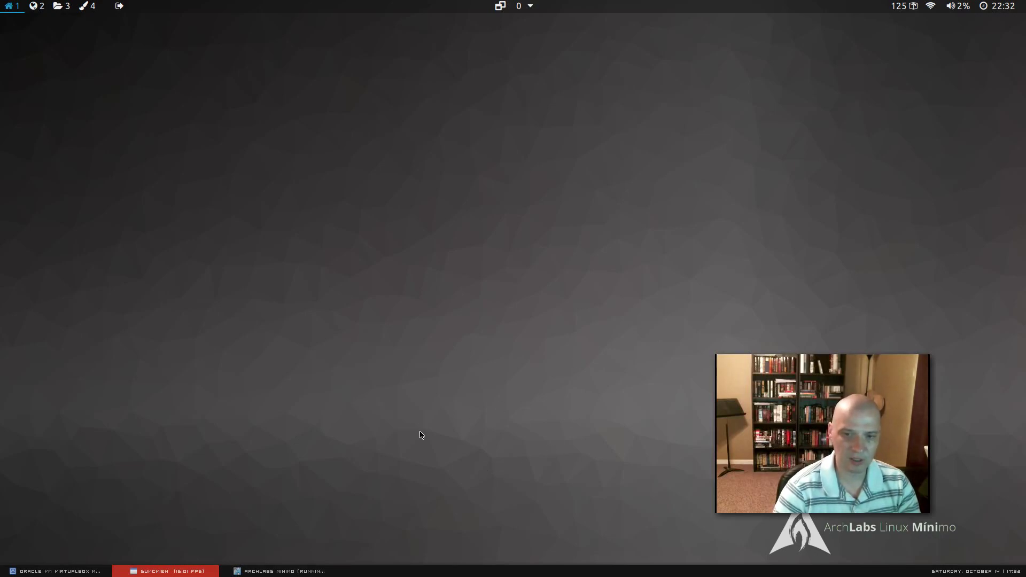
right_click(262, 185)
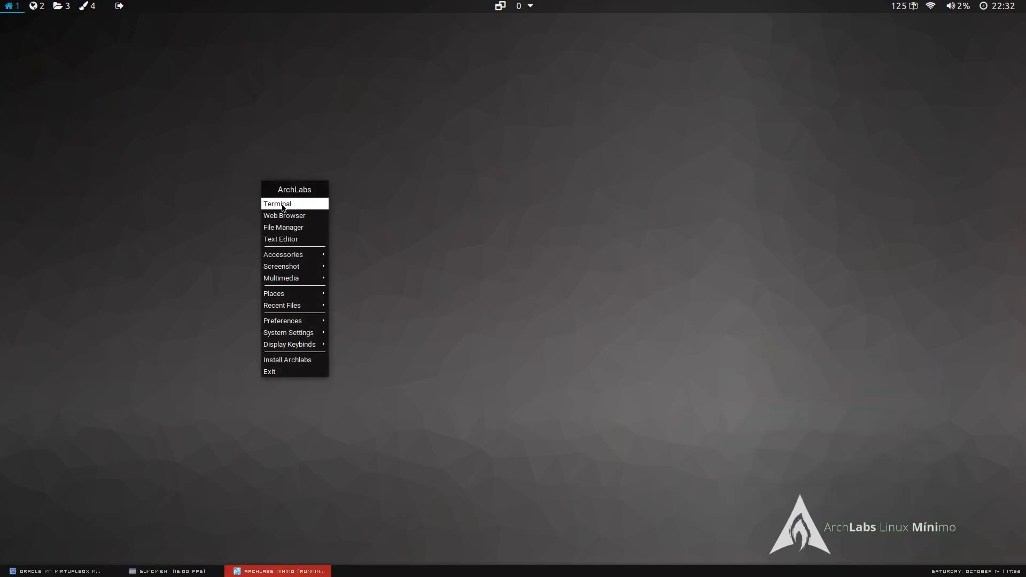
mouse_move(315, 325)
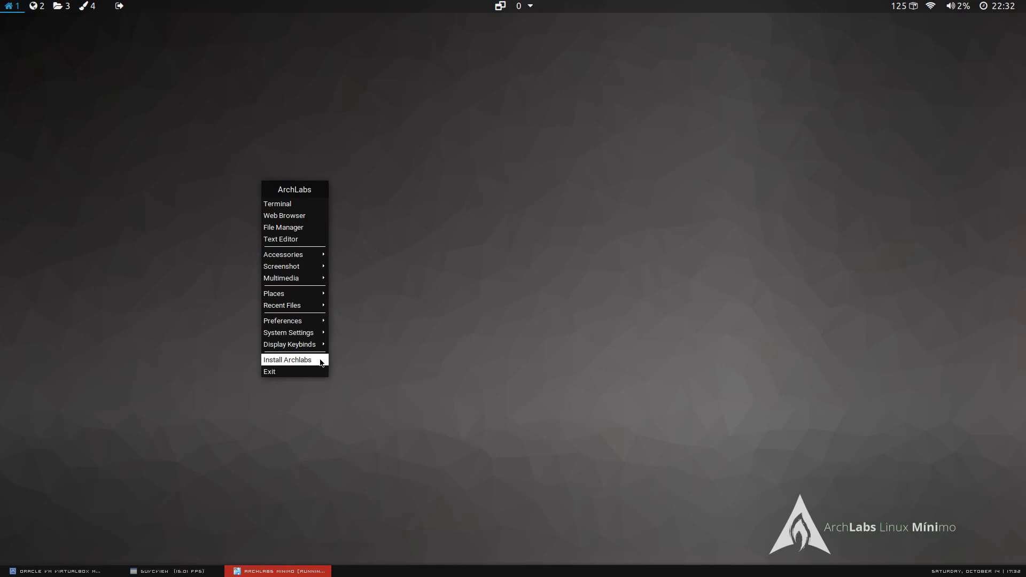
Start 'Install Archlabs' from the desktop menu and bring its Welcome page forward.
click(299, 364)
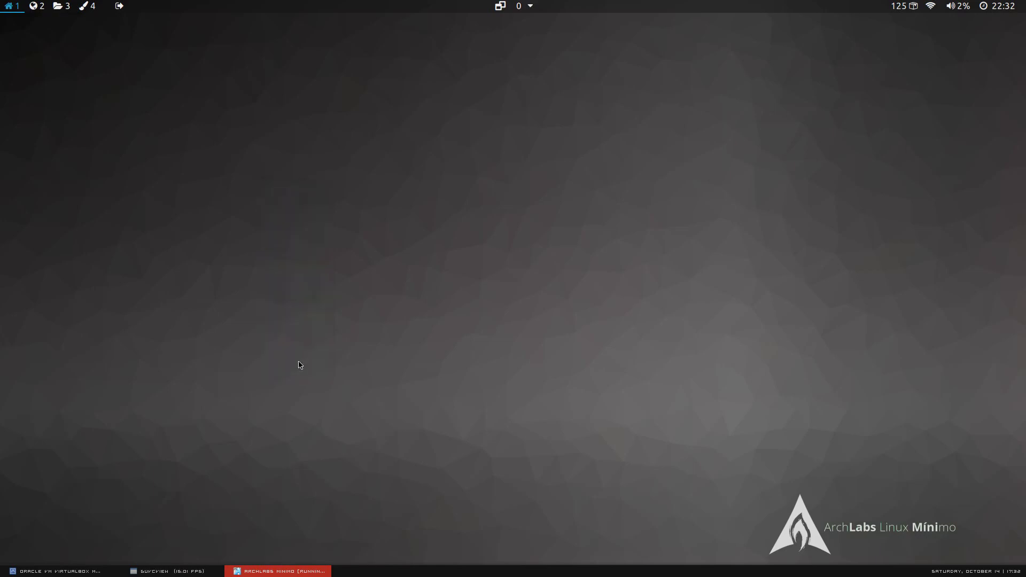
click(198, 573)
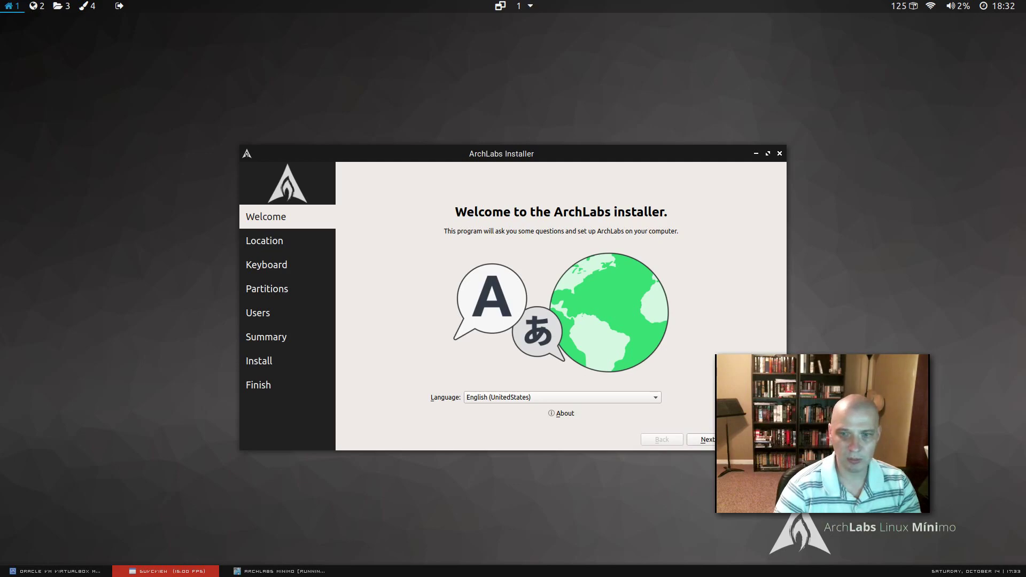
click(399, 326)
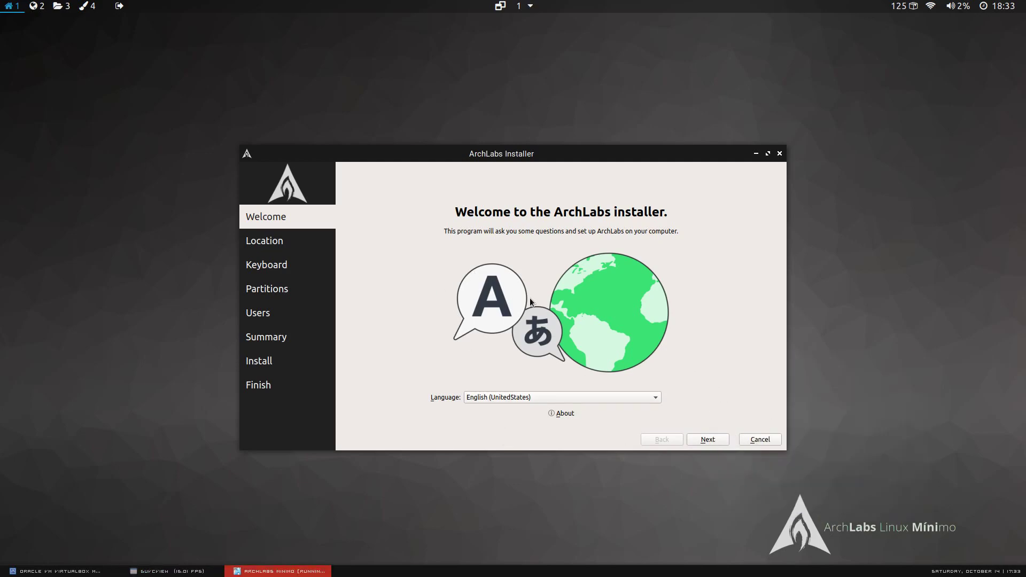
Go past the Welcome page and set the time zone to America/Chicago.
click(709, 441)
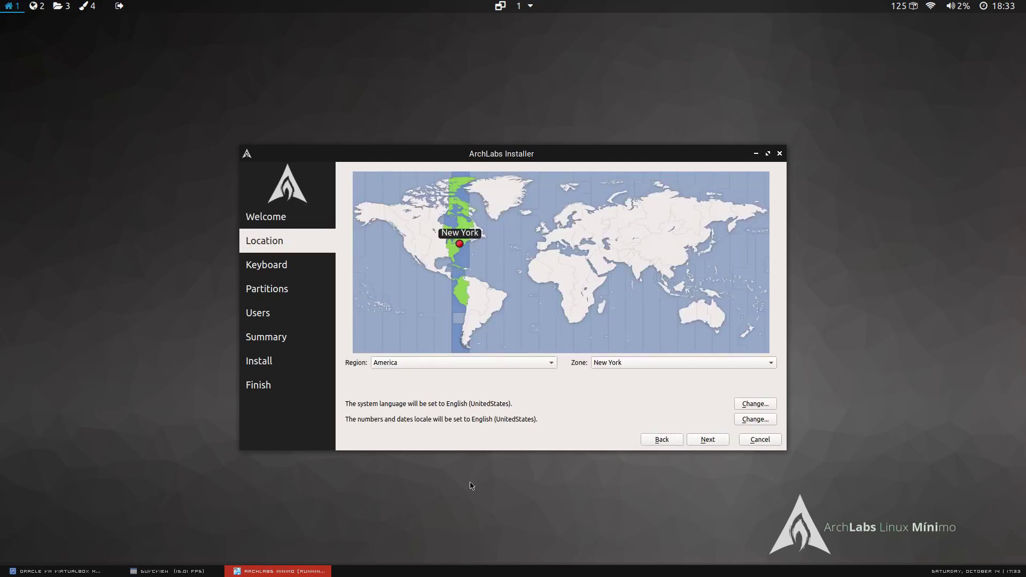
click(209, 572)
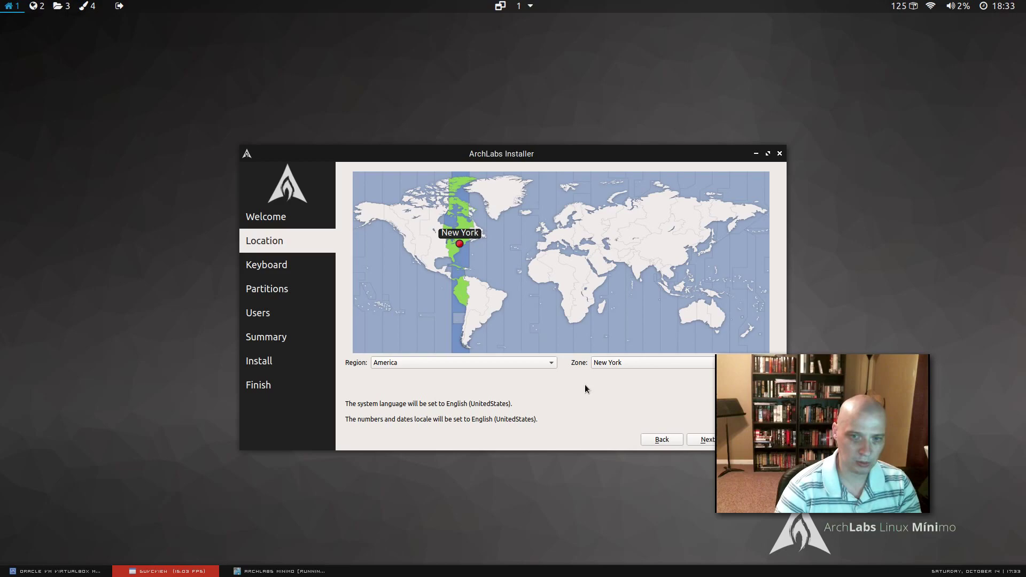
click(625, 366)
scroll(656, 216, up, 5)
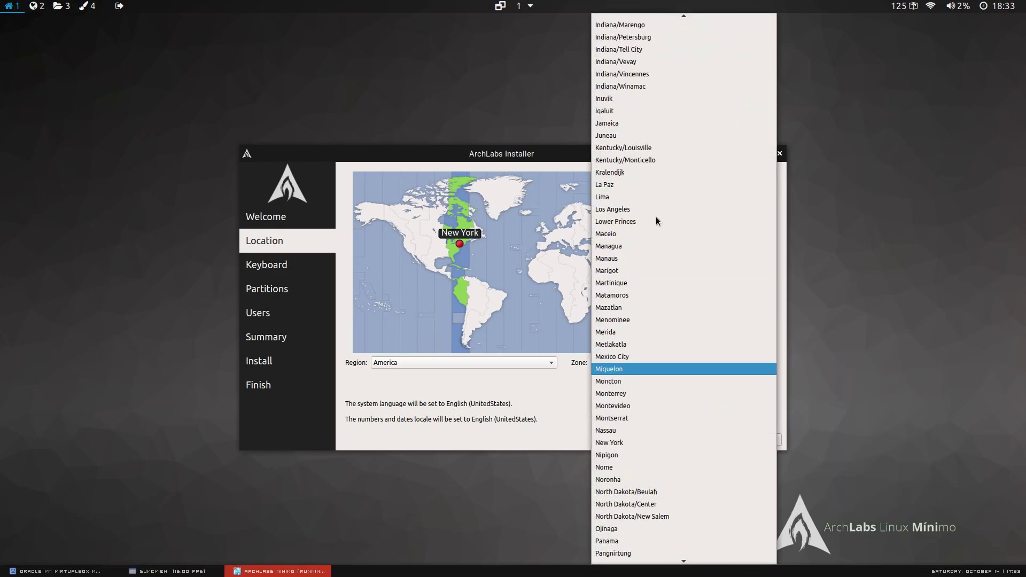
scroll(656, 216, up, 10)
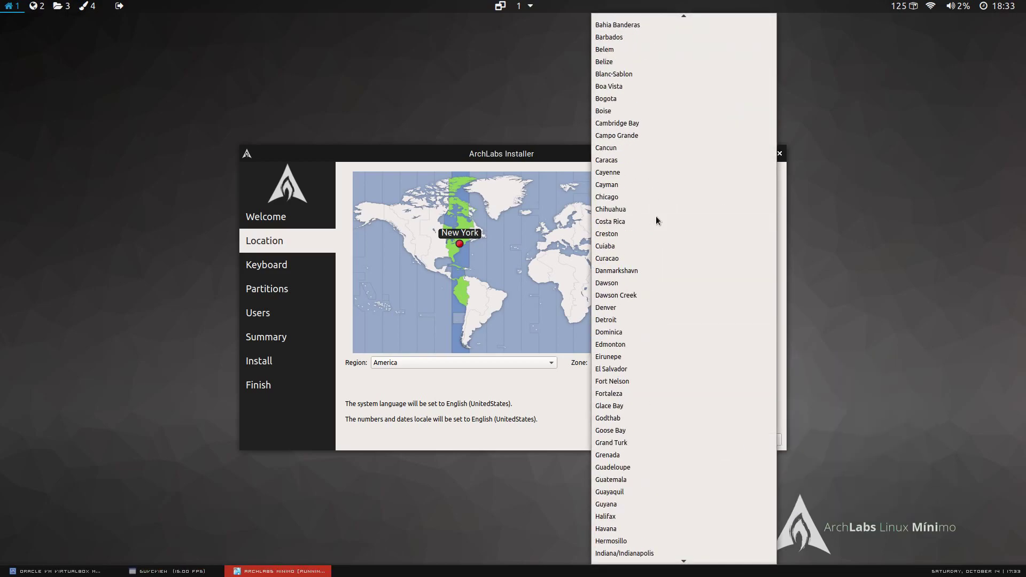
click(620, 195)
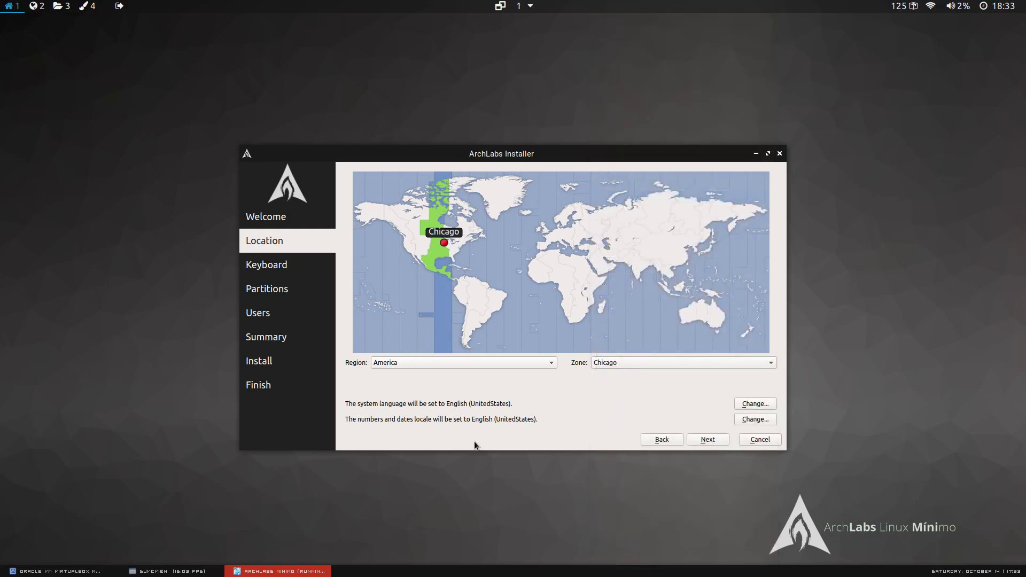
click(700, 441)
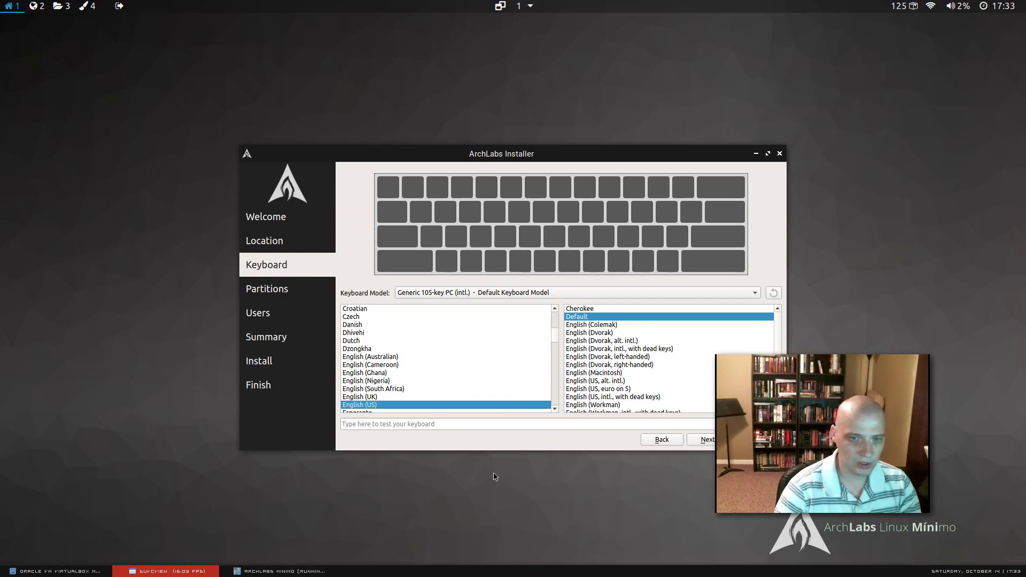
Test the default English (US) keyboard layout by typing 't', then continue.
click(456, 426)
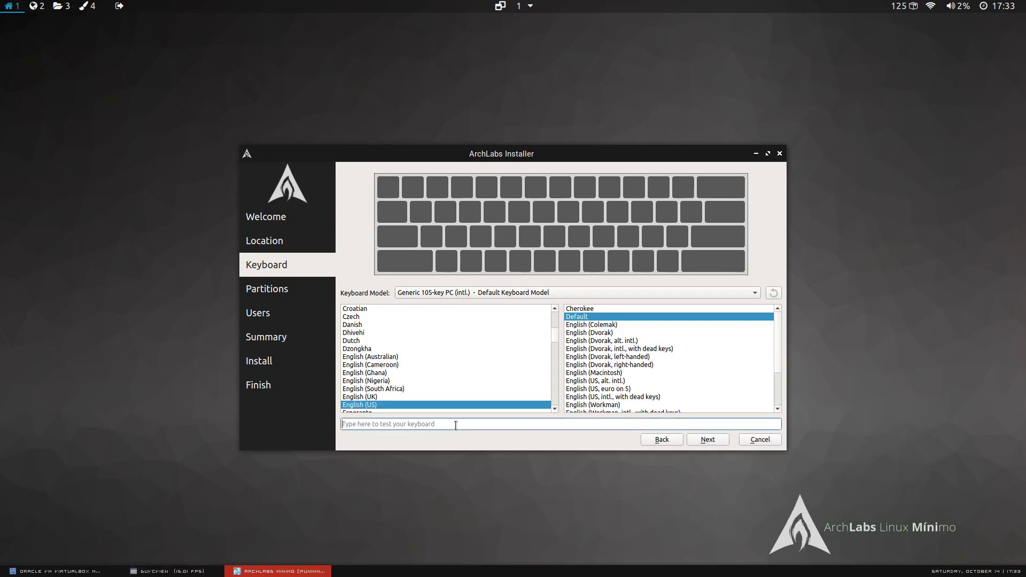
text(test this is ok)
click(706, 439)
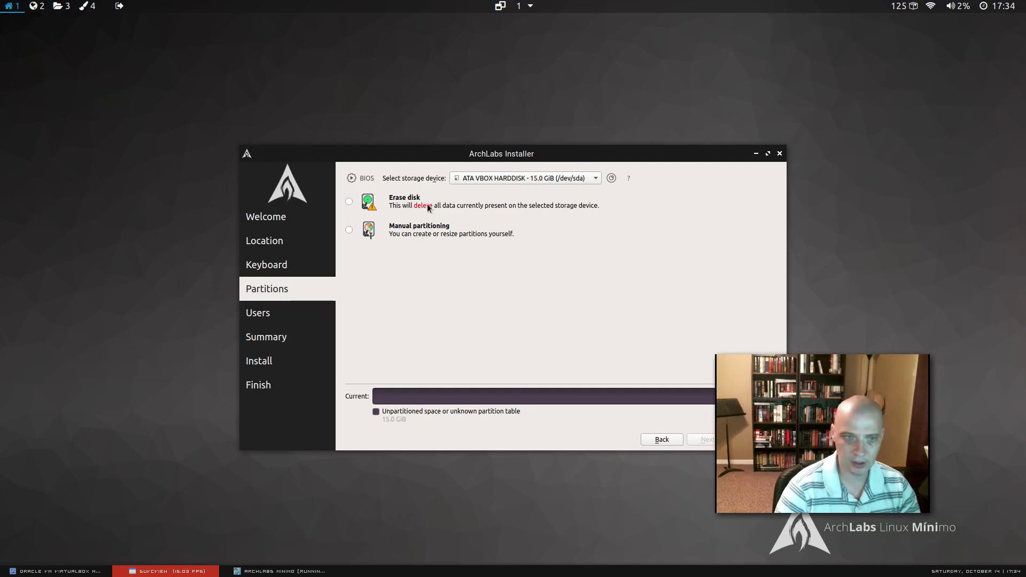
Choose 'Erase disk' for the 15.0 GiB VBOX disk and move on to Users.
click(349, 202)
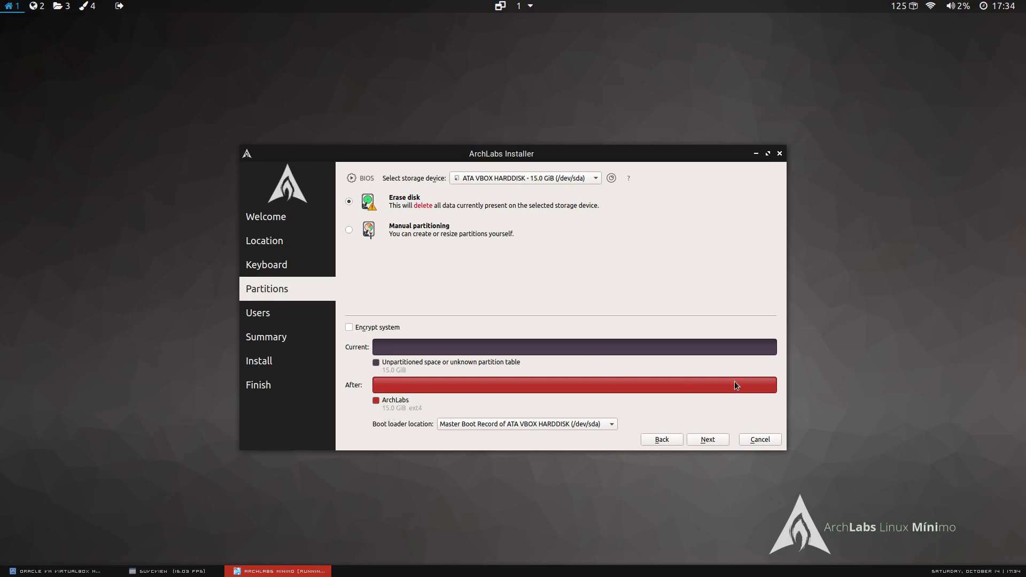
click(716, 441)
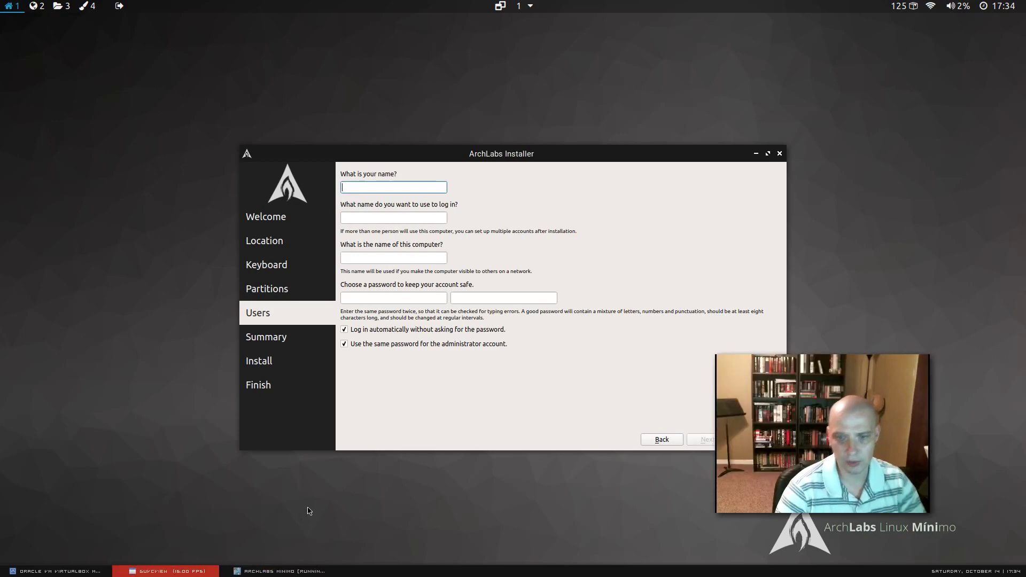
Enter the name 'archlabs' and type the account password in both password fields.
click(354, 186)
text(archlabs)
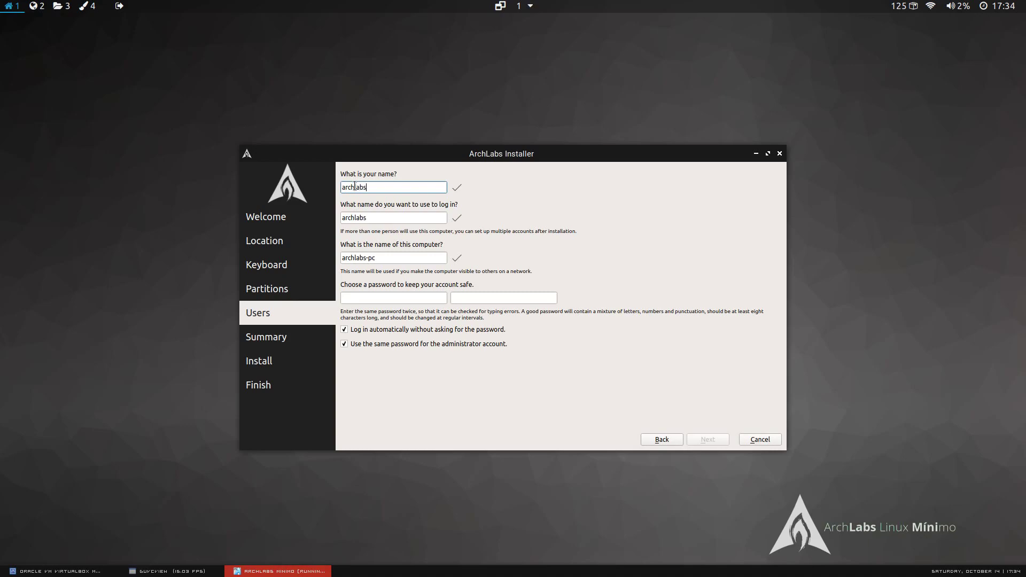
click(386, 296)
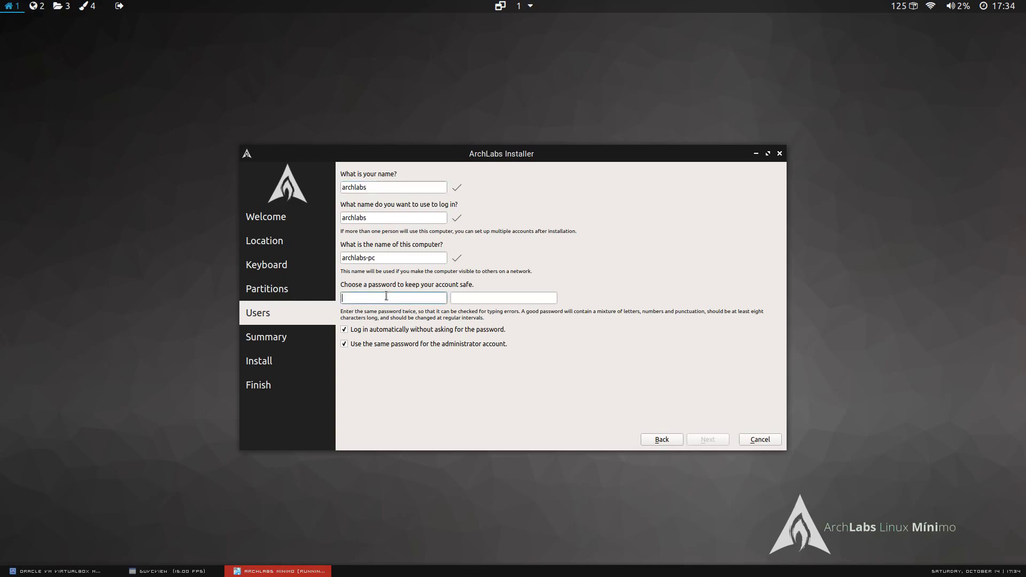
text(123456)
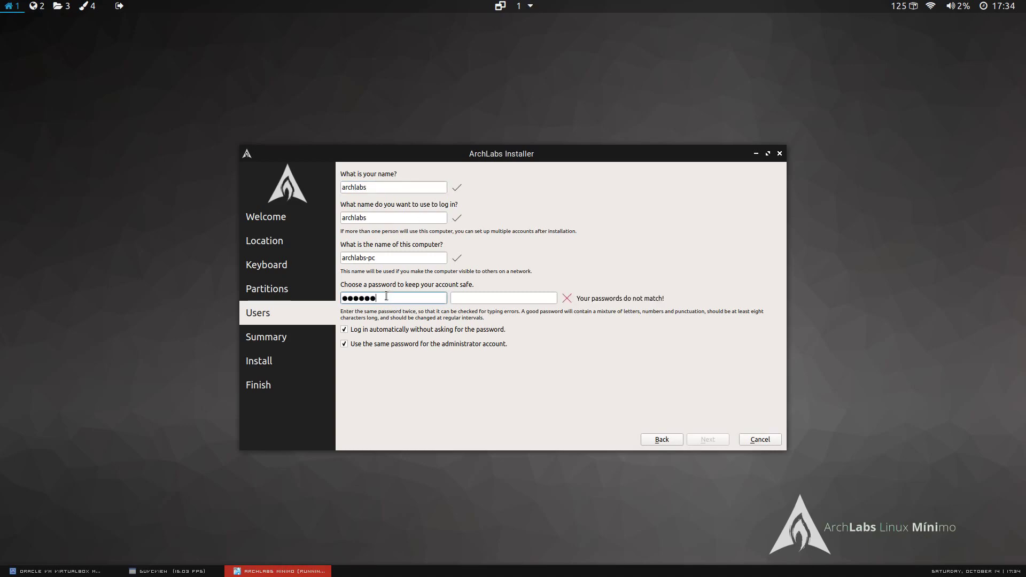
click(494, 298)
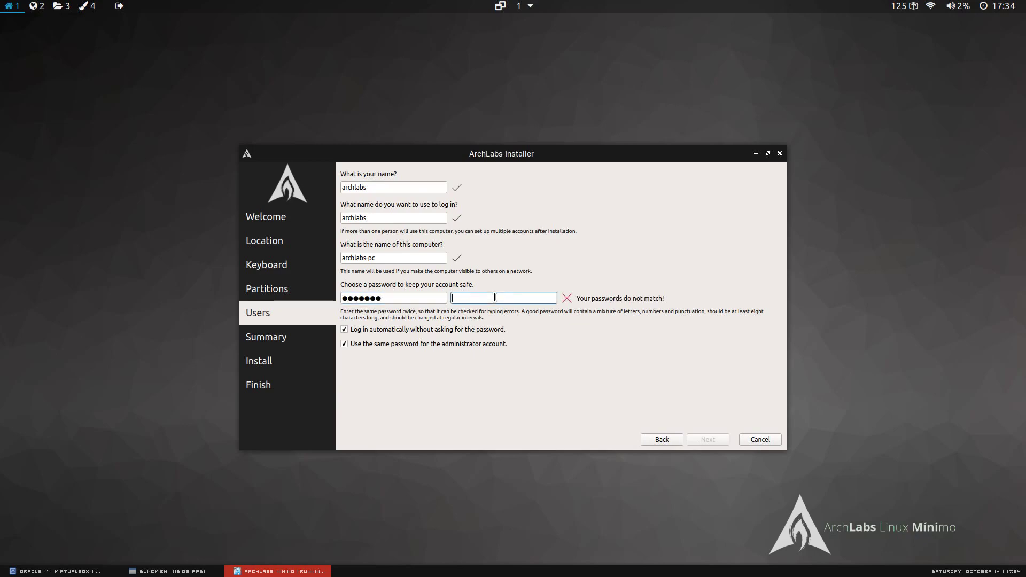
text(1234567)
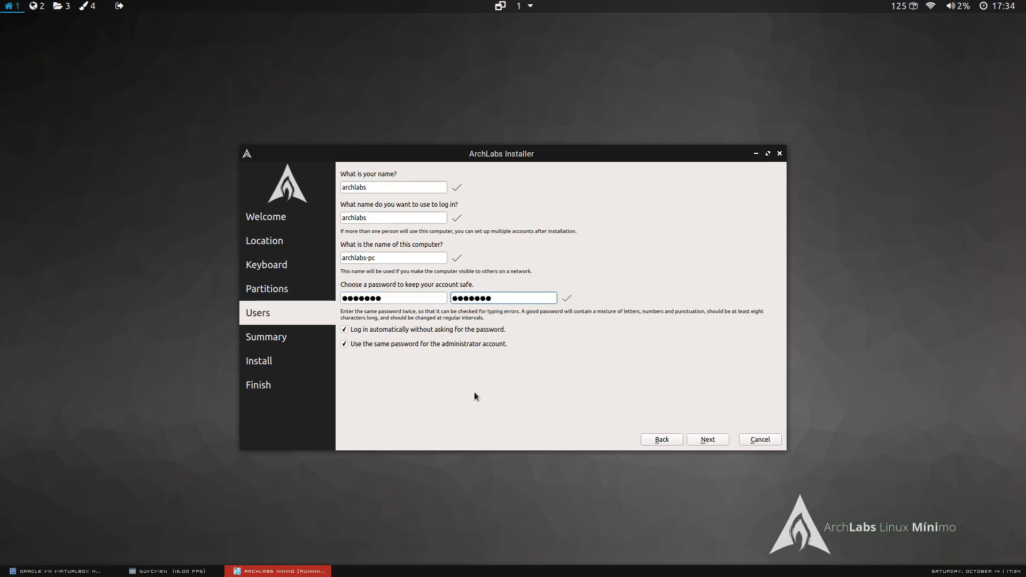
Turn off automatic login and keep the same password for the administrator.
click(413, 329)
click(216, 571)
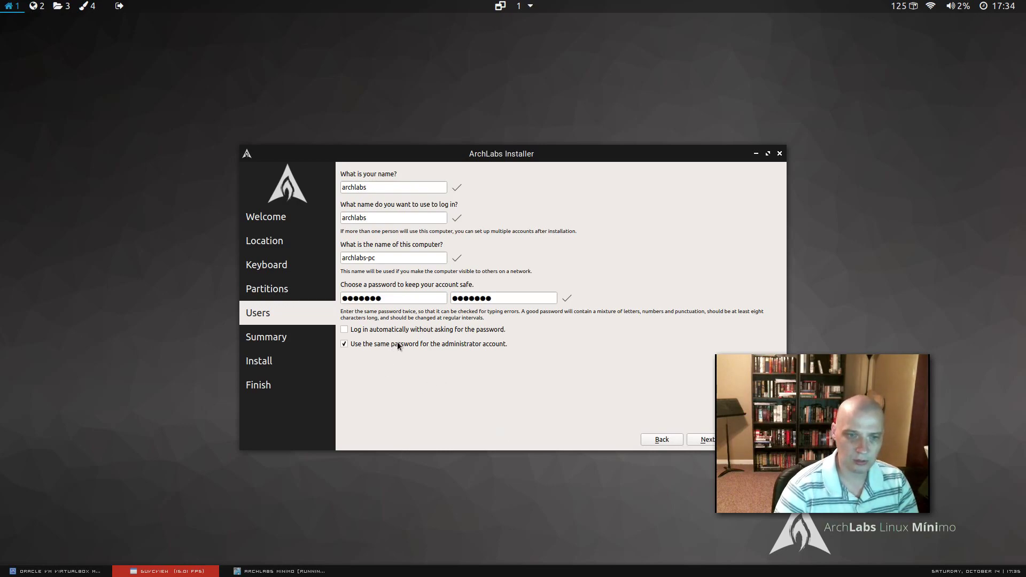
click(345, 345)
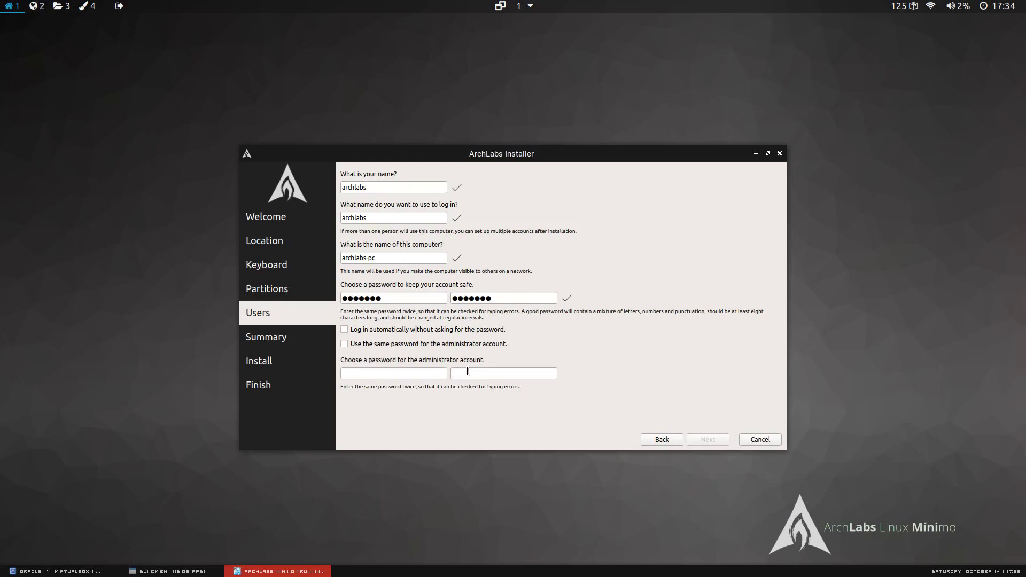
click(344, 344)
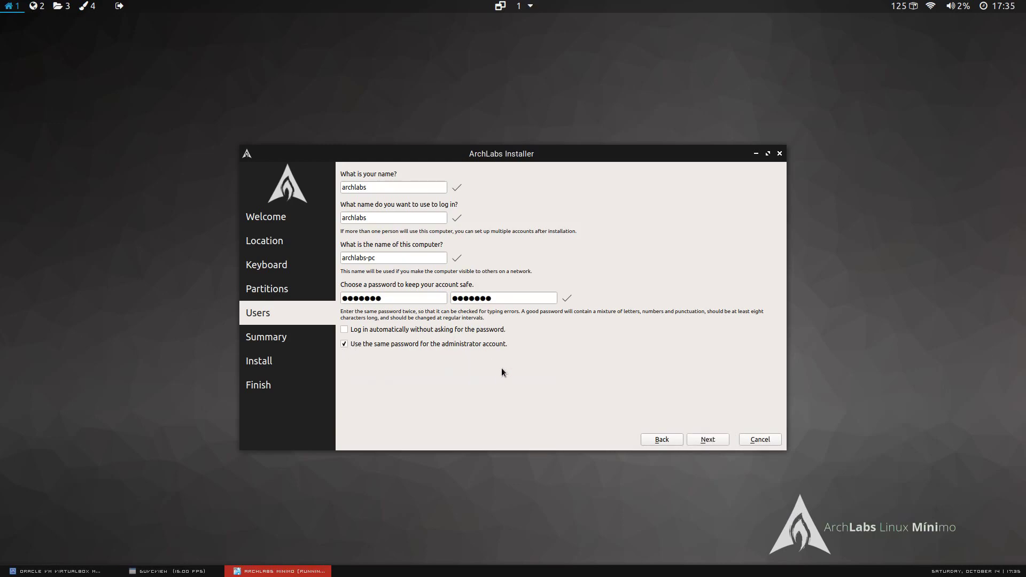
Review the Summary for erasing /dev/sda and reach the 'Continue with setup?' prompt.
click(708, 439)
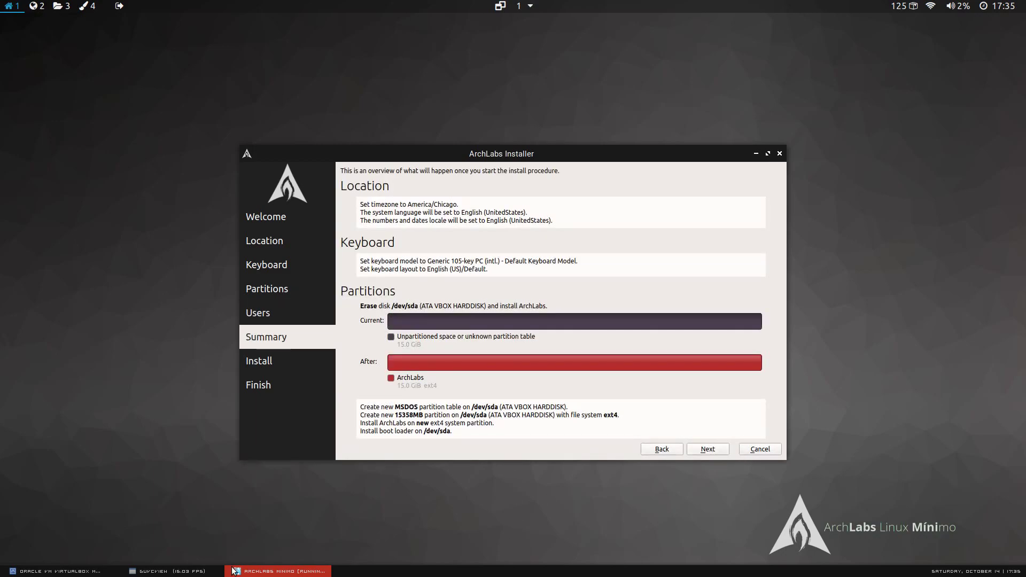
key(alt+Tab)
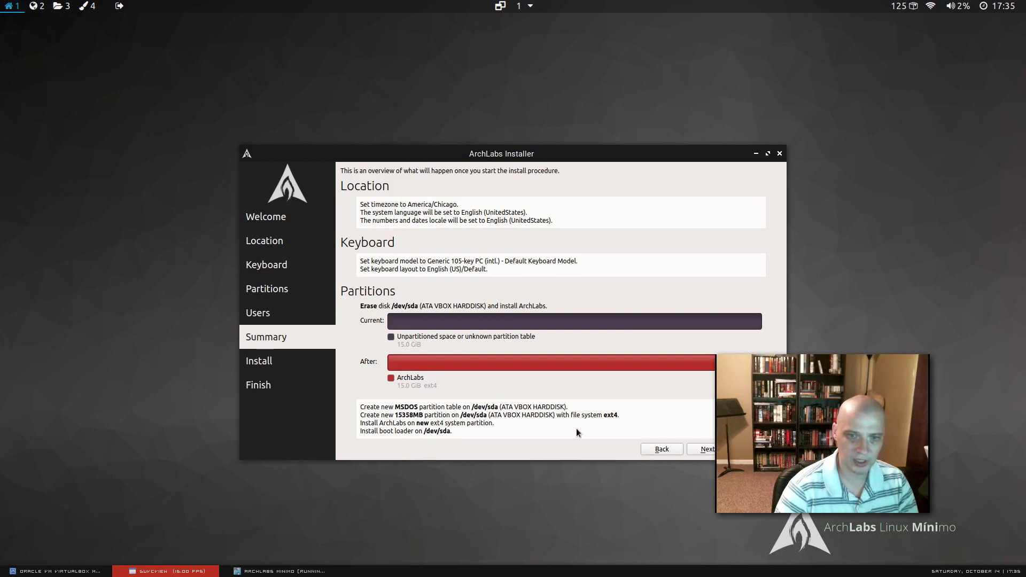
click(633, 458)
click(707, 452)
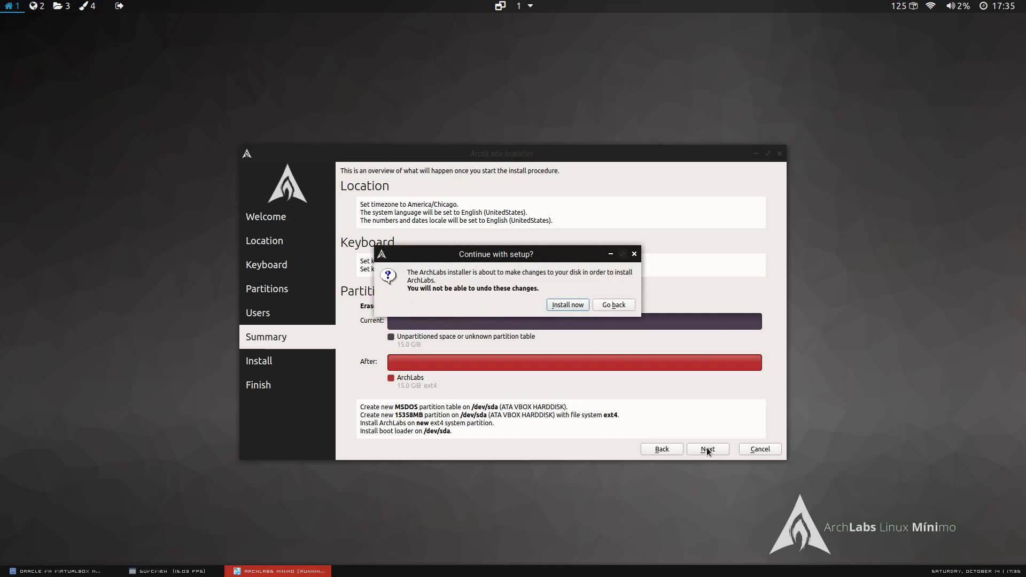
key(alt+Tab)
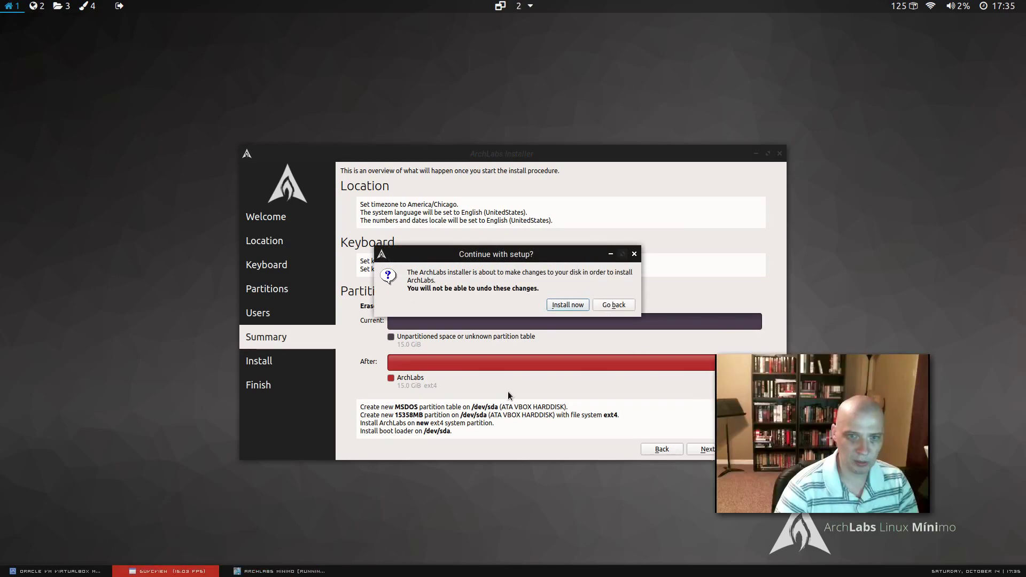
Confirm 'Install now', let installation finish, and tick 'Restart now' on the Finish page.
click(559, 304)
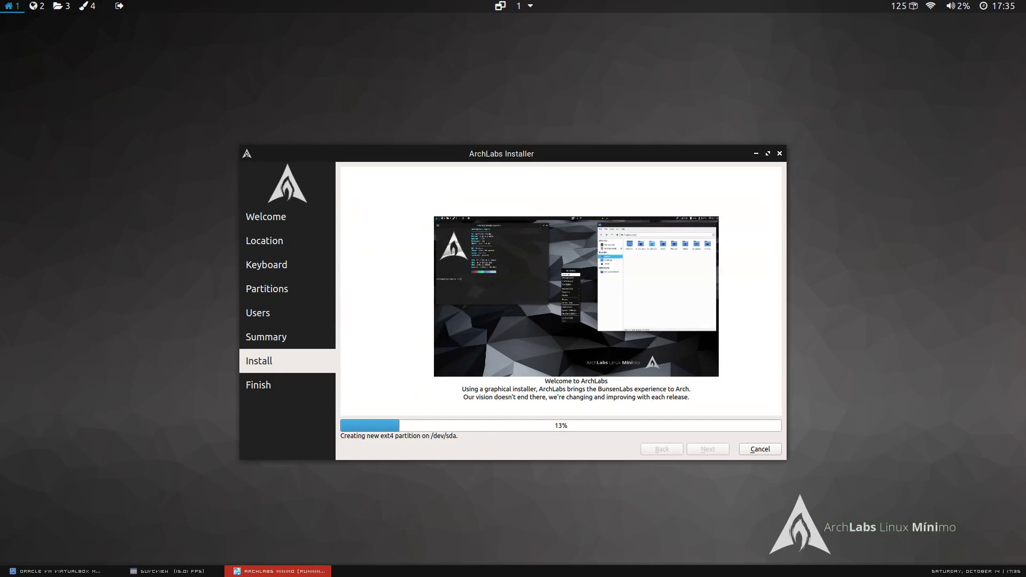
key(alt+Tab)
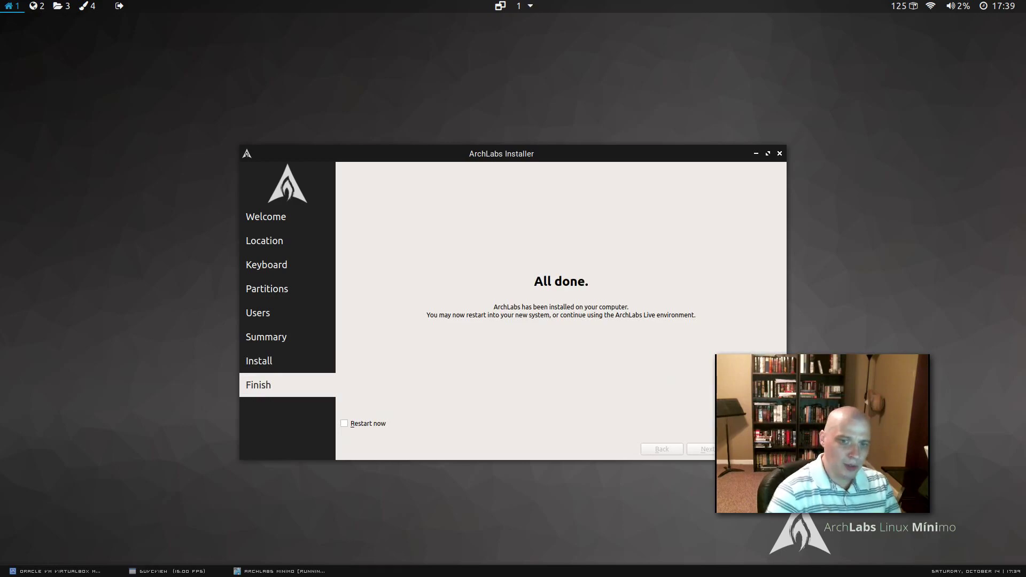
click(453, 366)
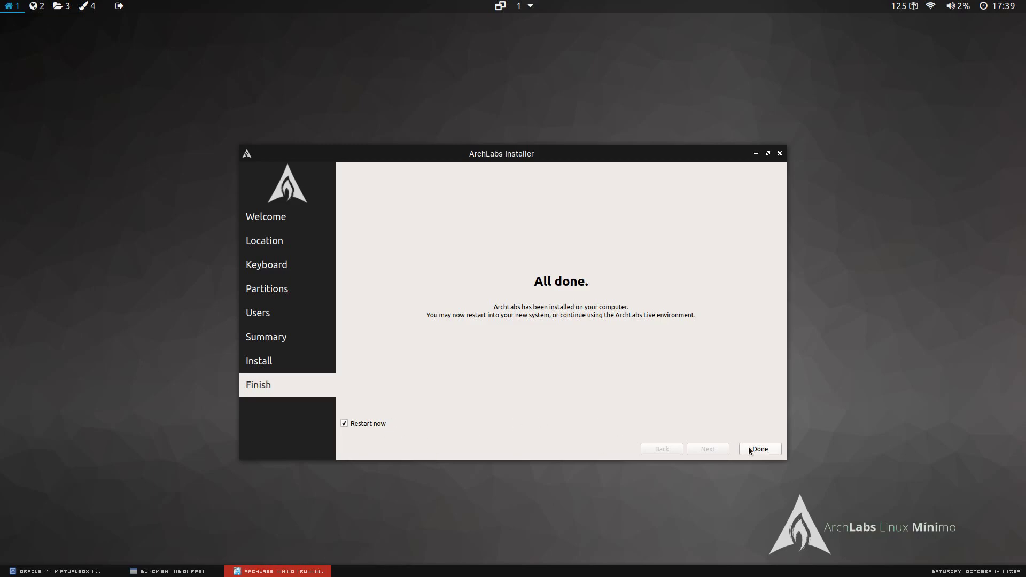
Log in to the new user account by entering its password at the ArchLabs login screen.
click(194, 571)
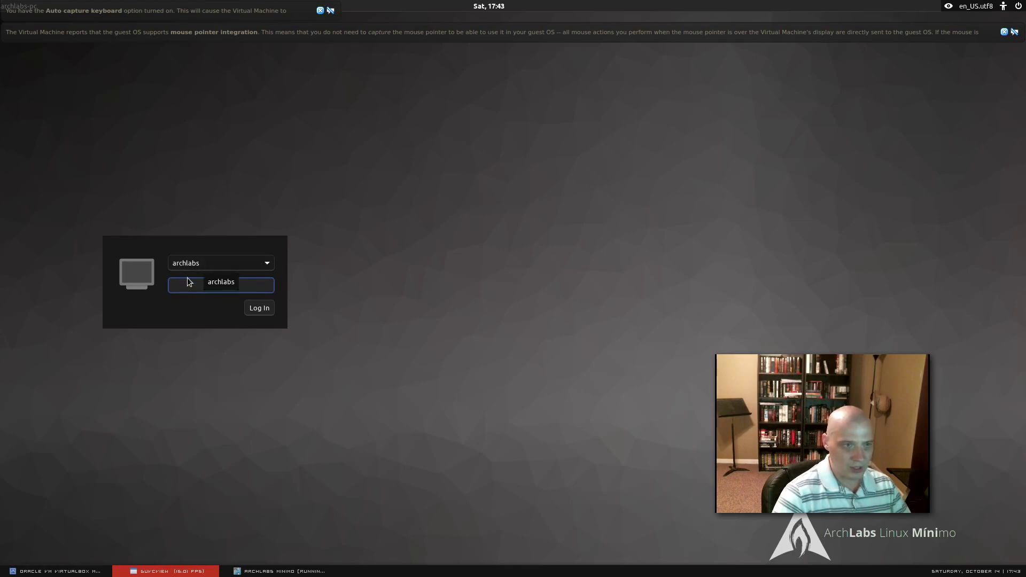
click(195, 286)
text(••••••)
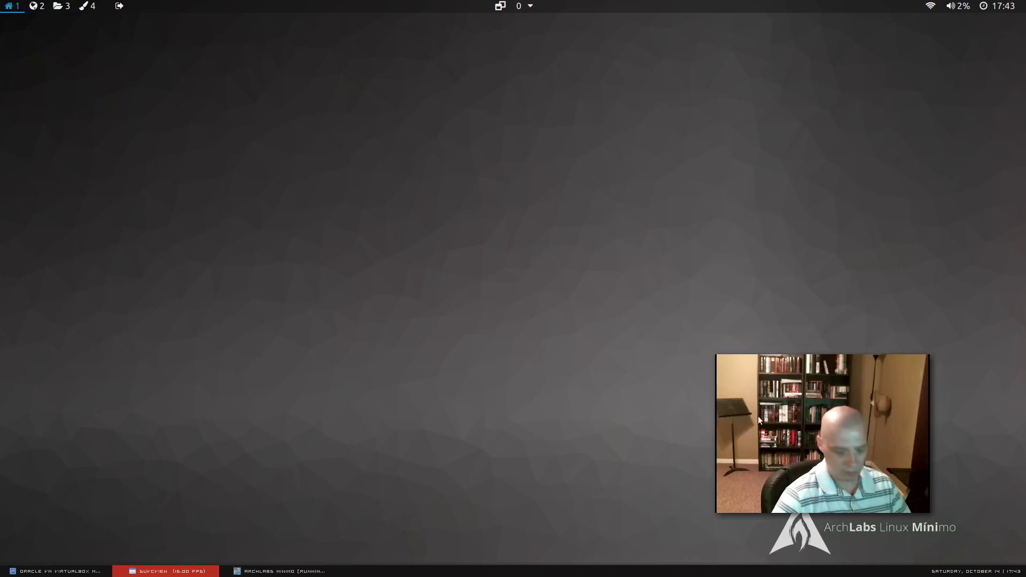
Open the ArchLabs root menu and browse its System Settings, Places and Screenshot submenus.
drag(780, 418, 786, 331)
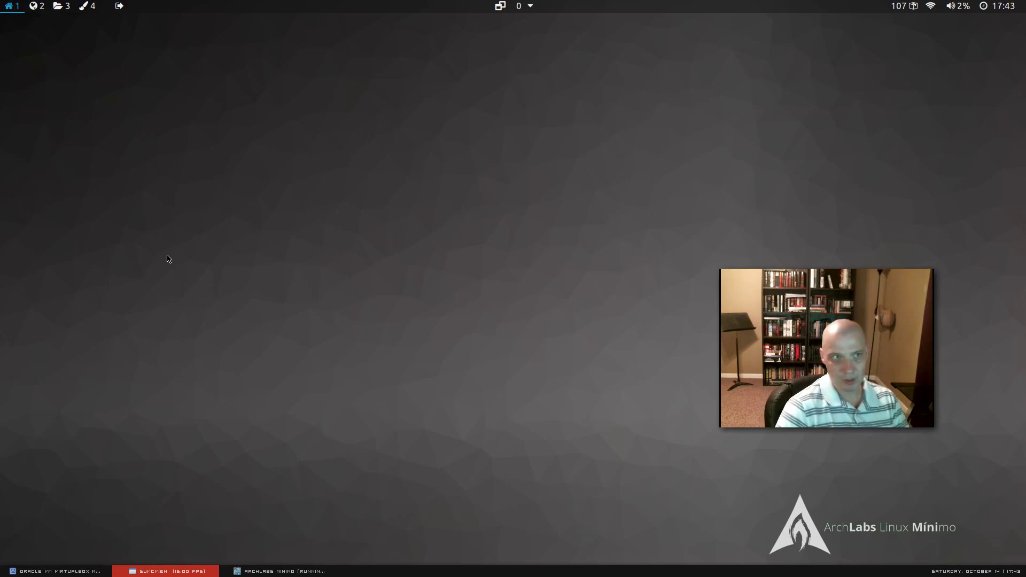
right_click(150, 182)
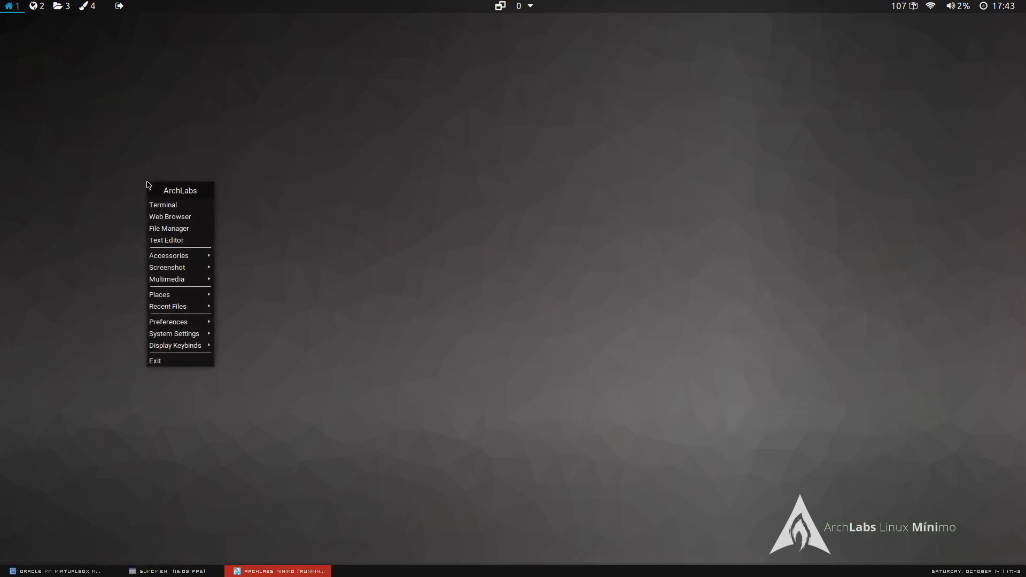
click(190, 571)
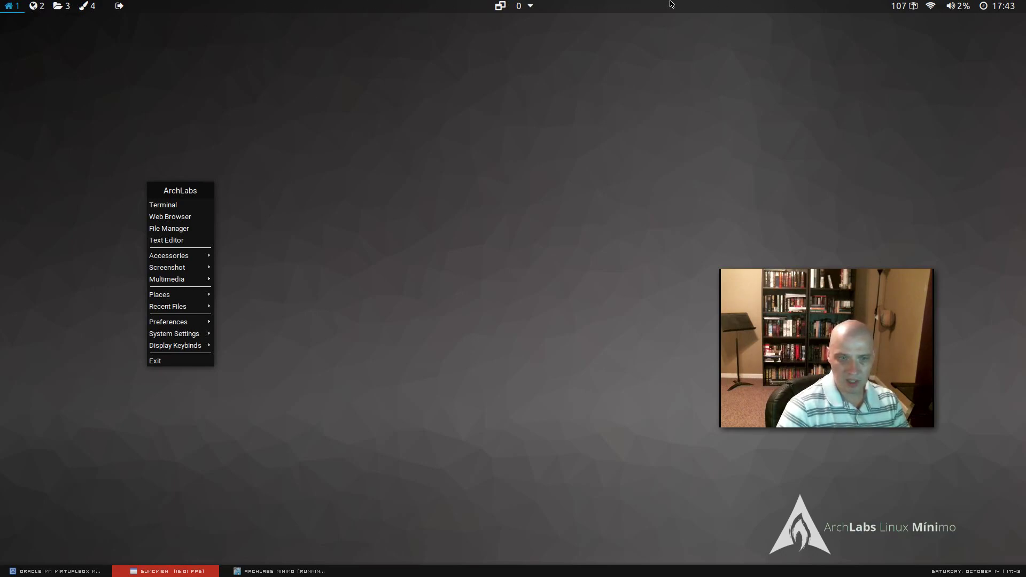
mouse_move(193, 332)
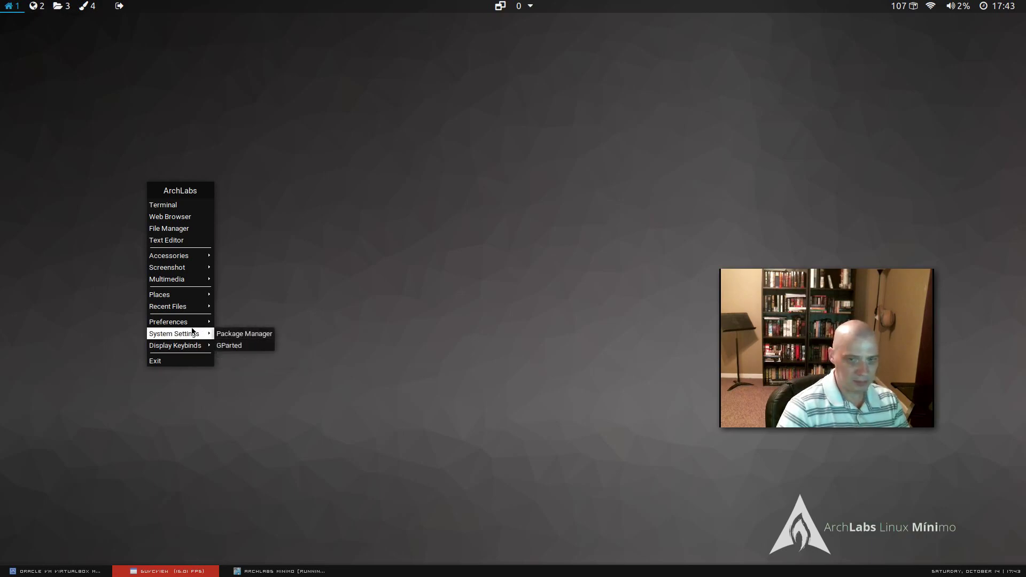
mouse_move(195, 294)
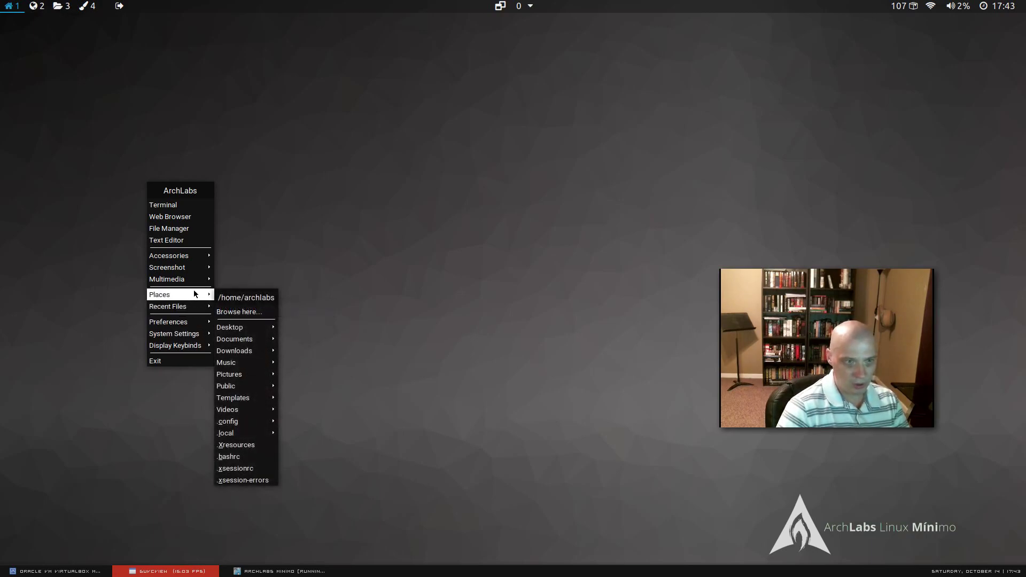
mouse_move(180, 271)
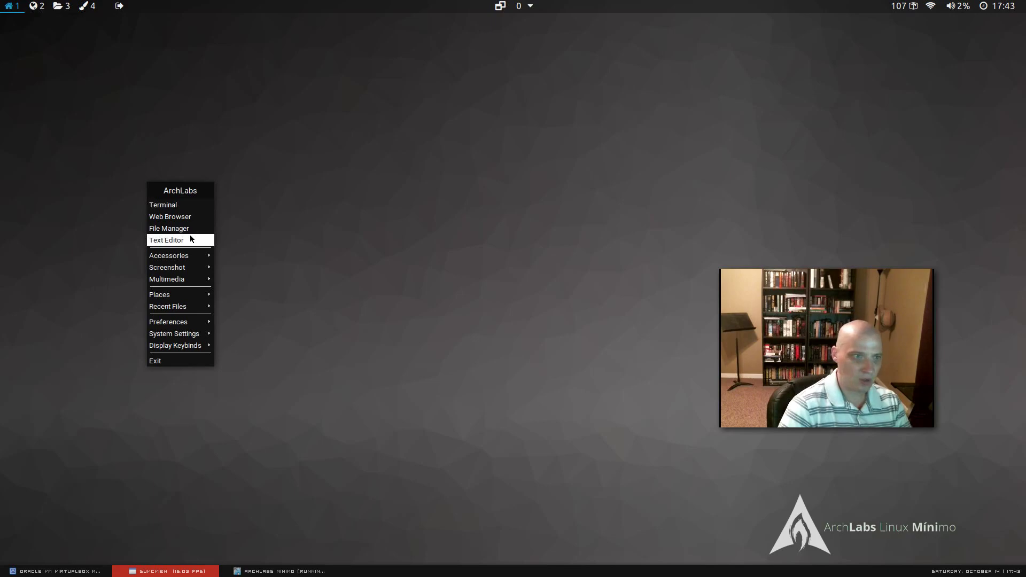
Launch Termite to view the neofetch summary (ArchLabs Mínimo, kernel 4.12.13-1-ARCH), then close it.
click(190, 207)
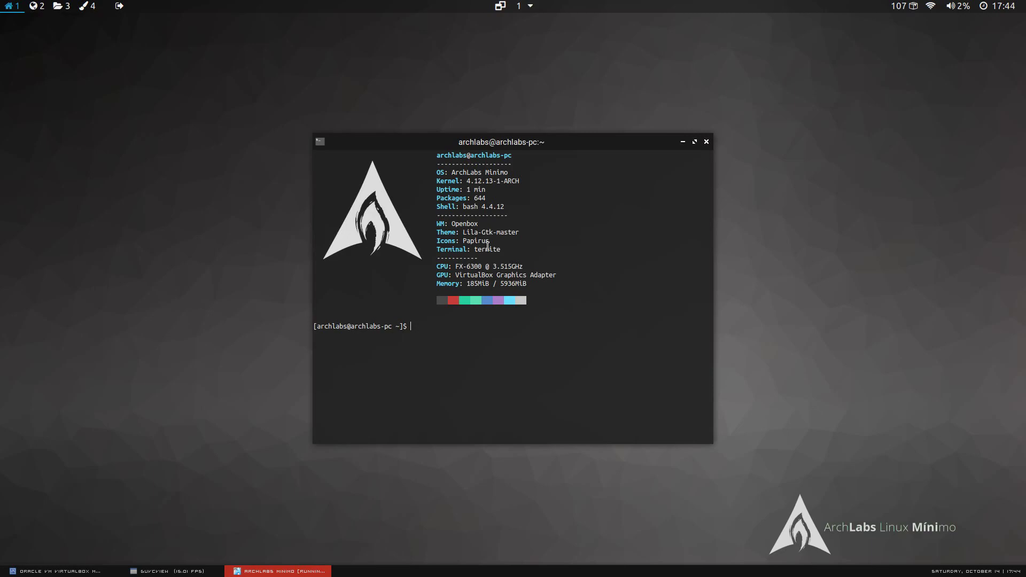
click(166, 571)
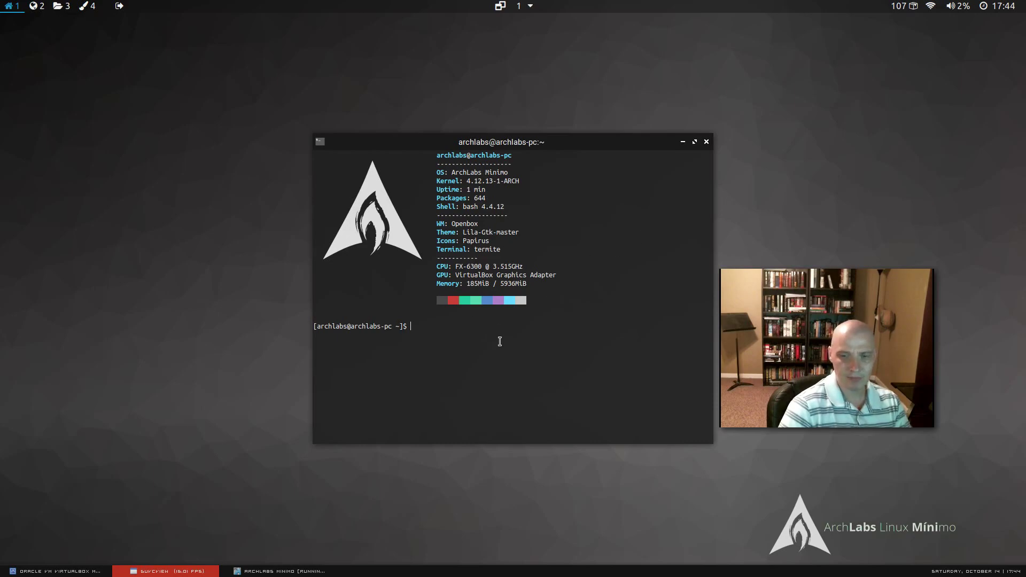
click(707, 141)
click(708, 142)
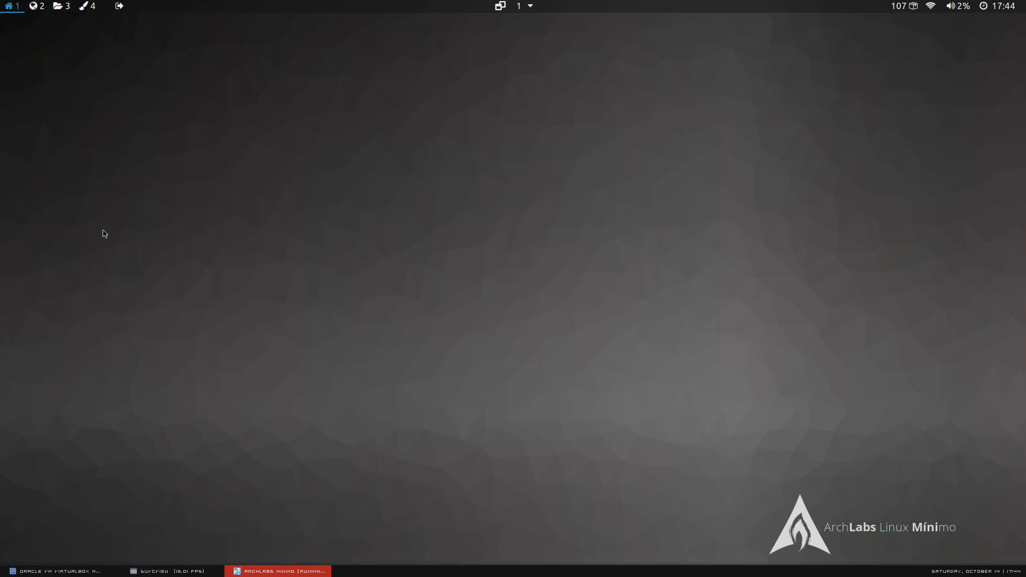
right_click(103, 231)
click(186, 572)
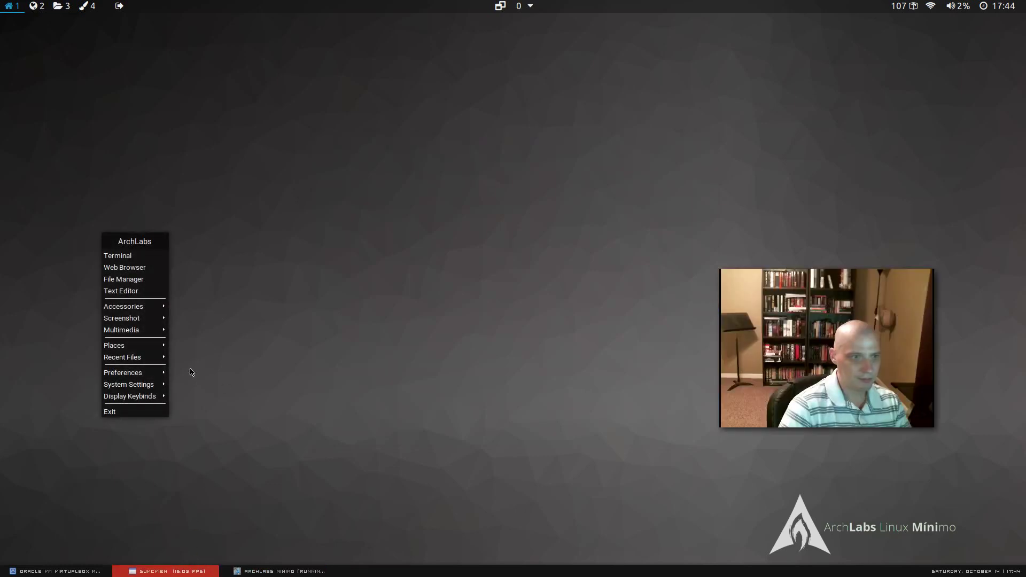
click(157, 273)
click(157, 273)
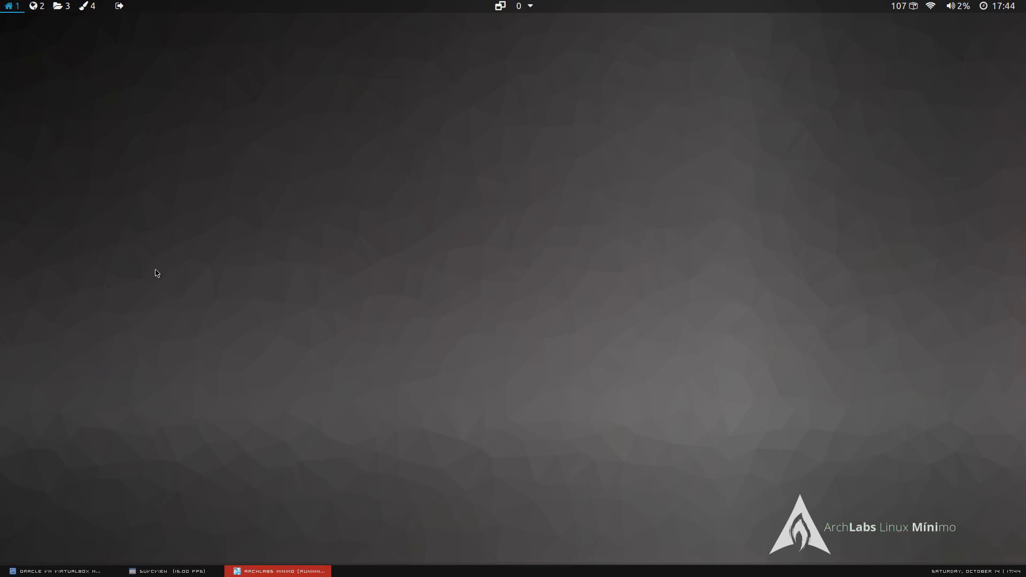
click(181, 571)
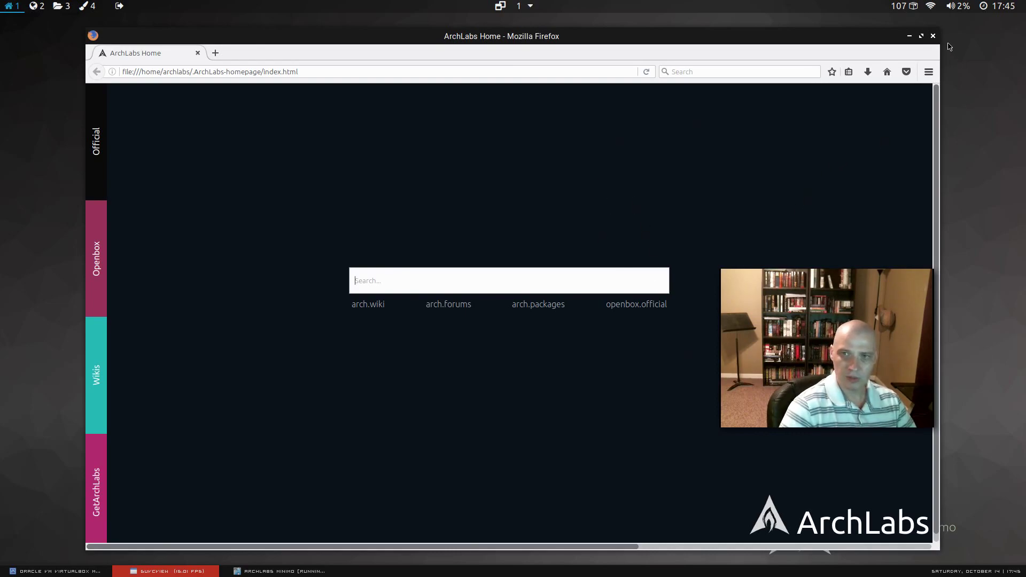
click(933, 36)
right_click(207, 131)
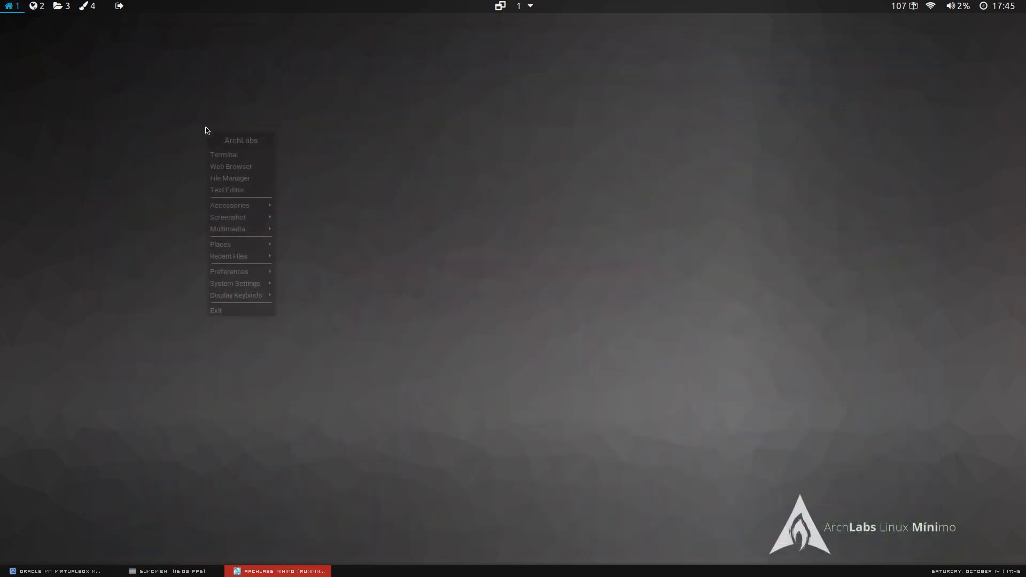
click(256, 177)
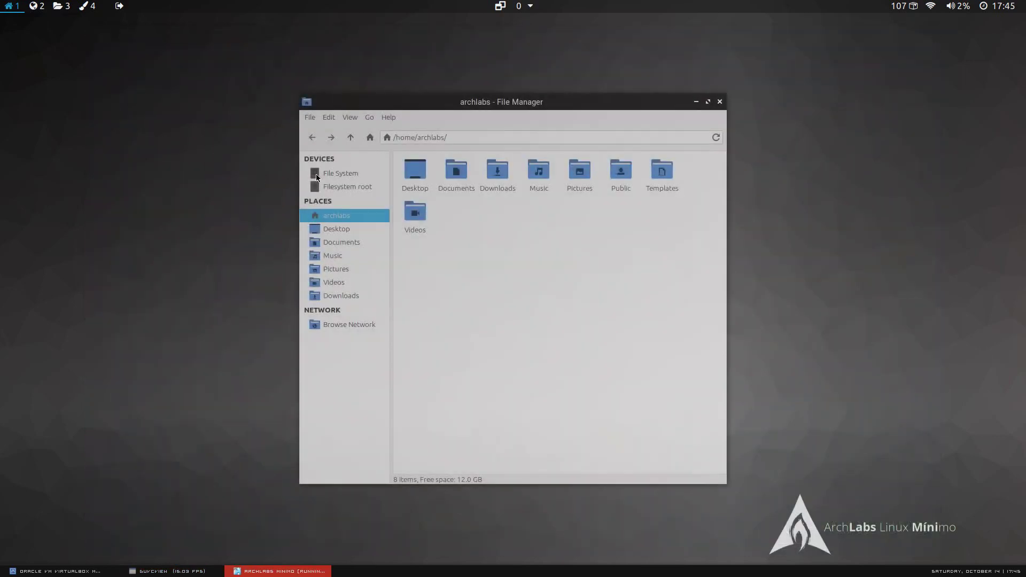
drag(442, 105, 353, 126)
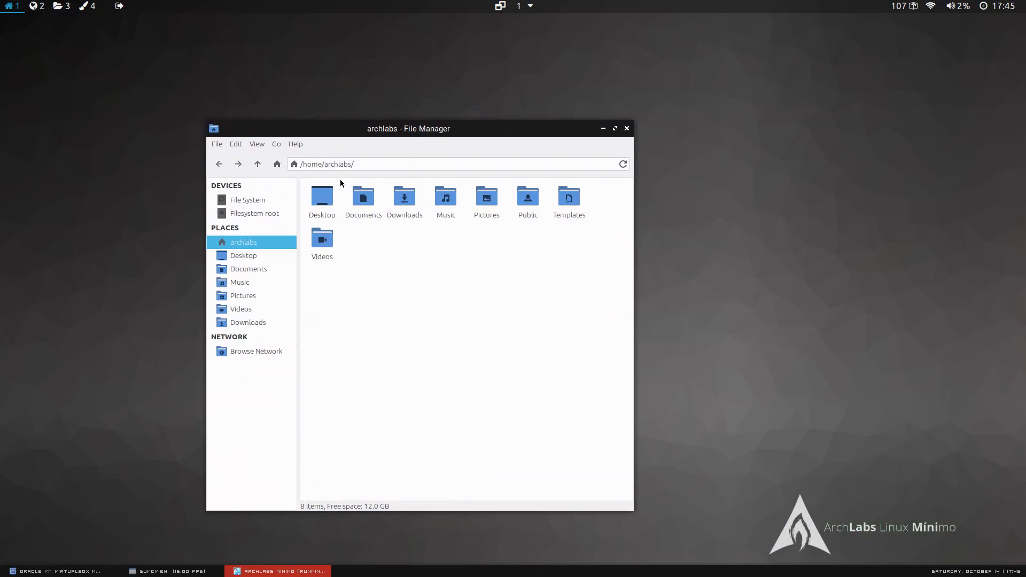
click(296, 144)
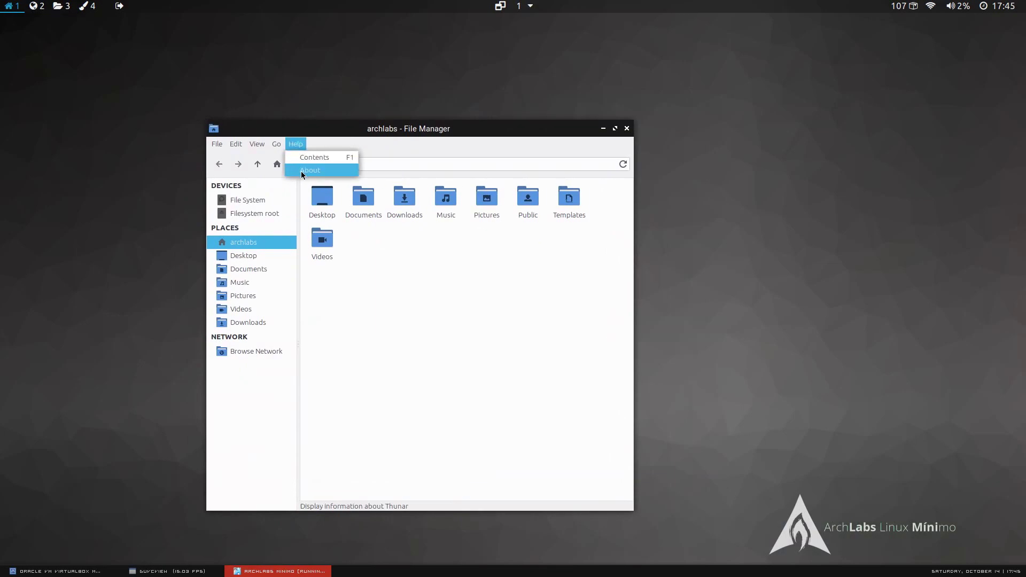
click(300, 170)
click(490, 220)
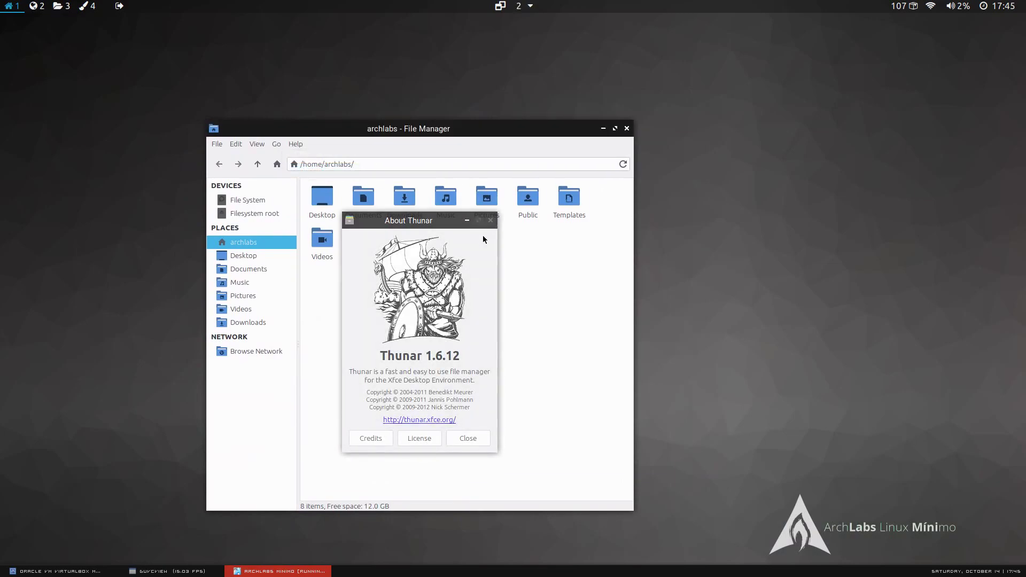
click(208, 572)
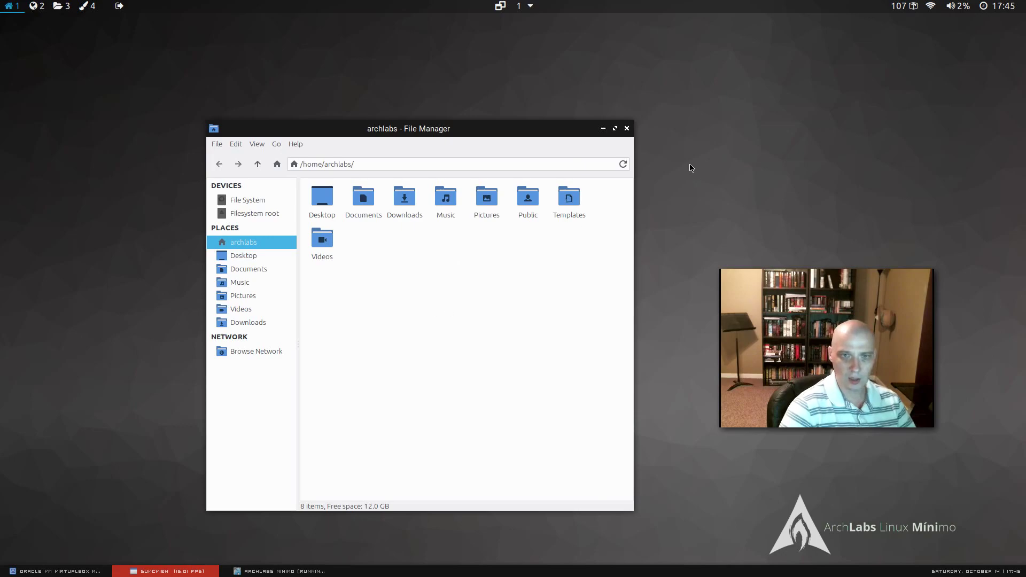
click(627, 128)
right_click(233, 178)
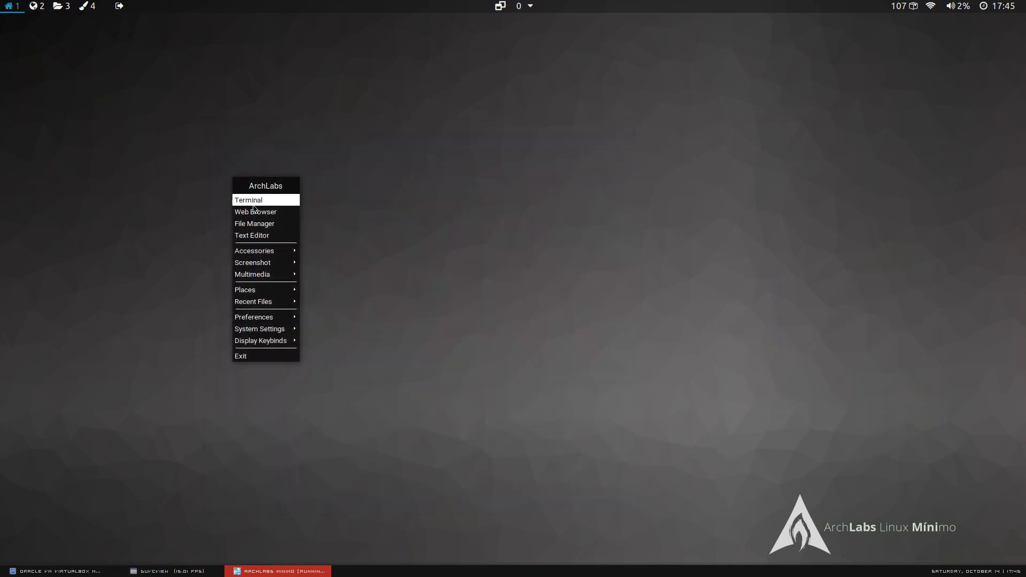
click(254, 235)
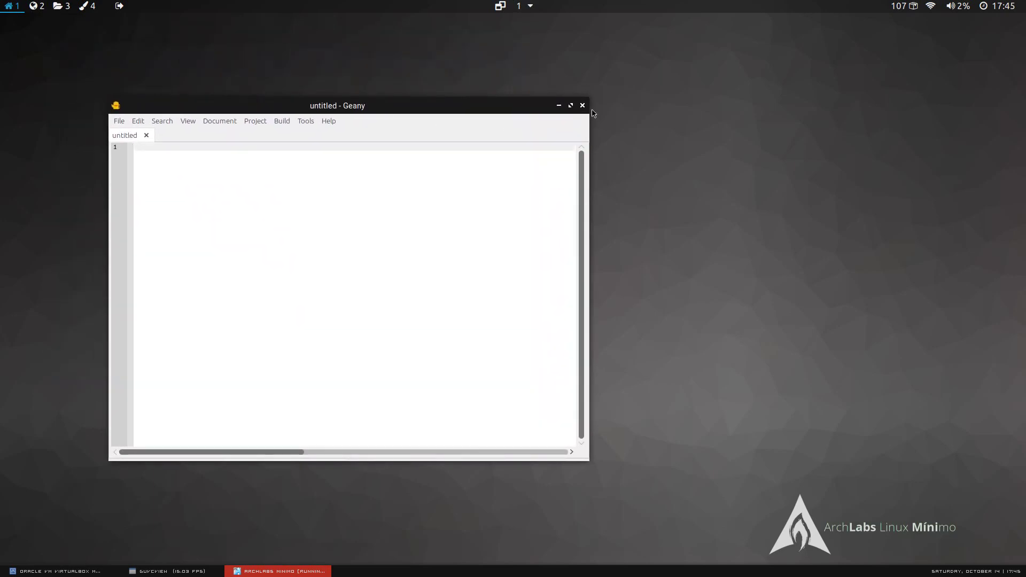
click(328, 121)
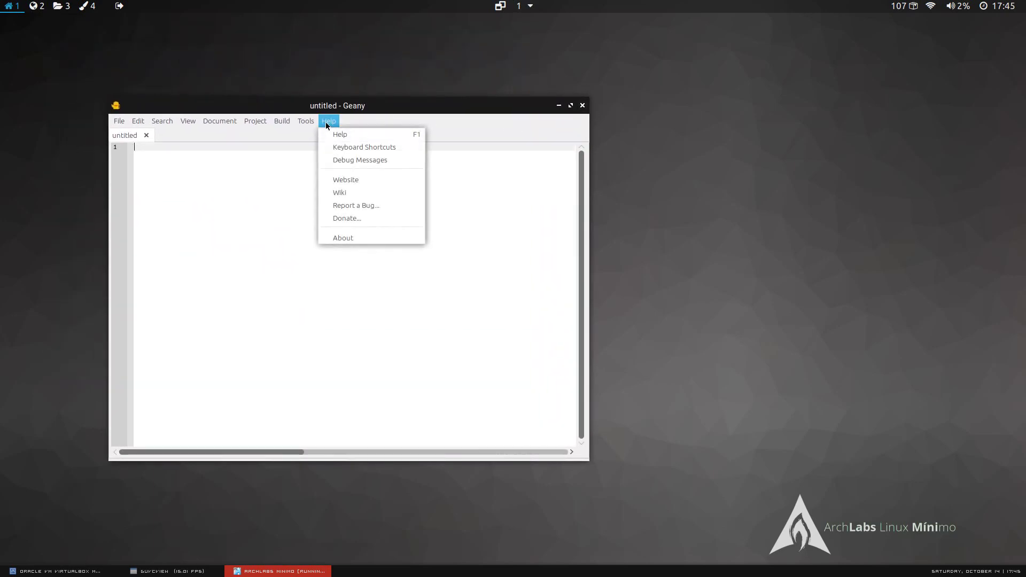
click(344, 237)
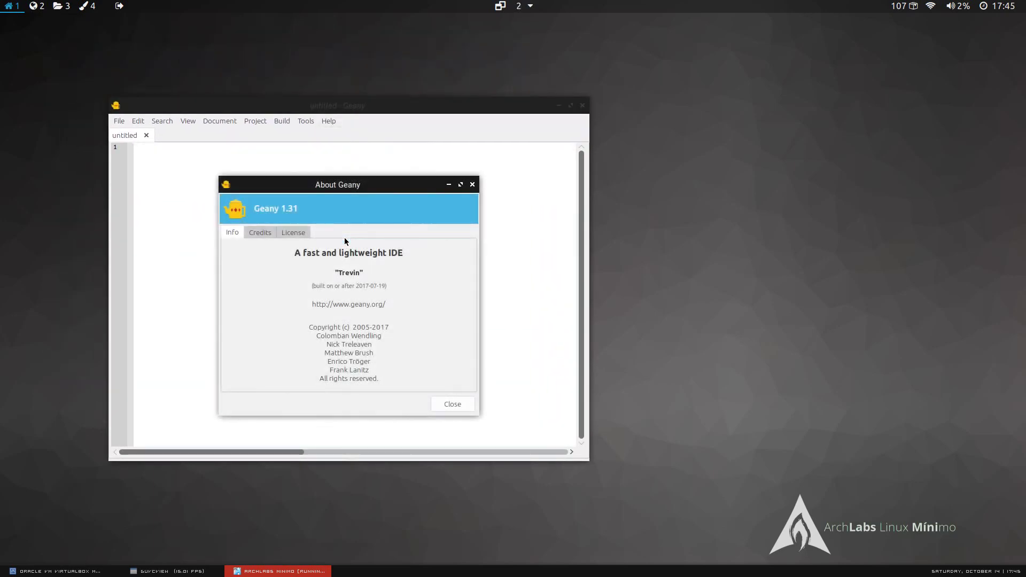
click(474, 185)
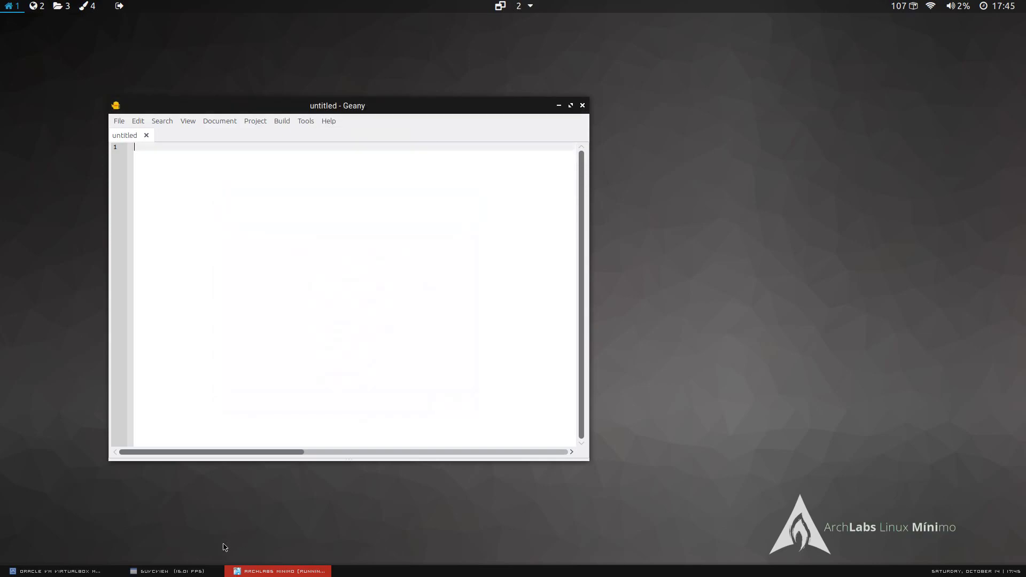
click(203, 568)
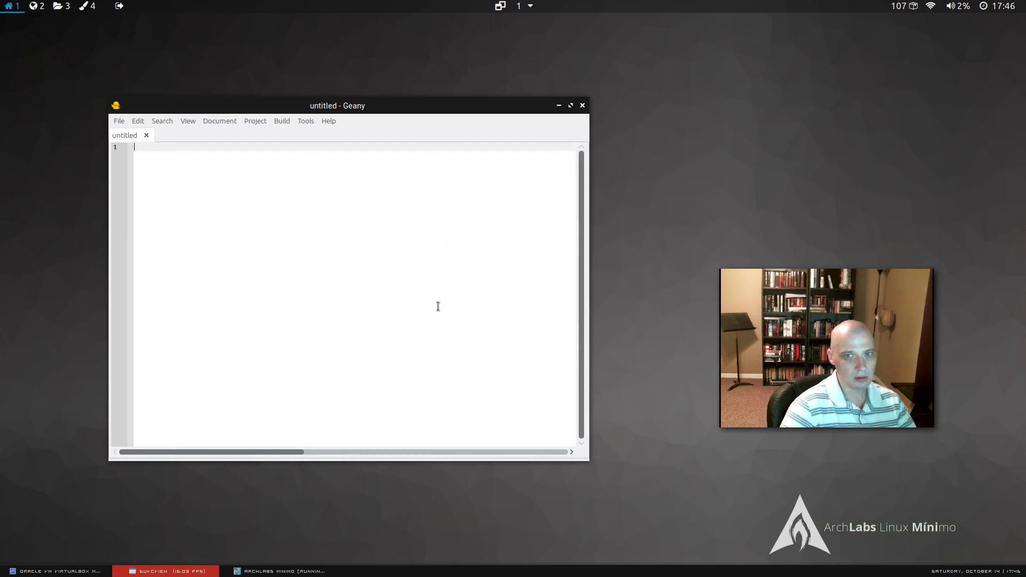
click(583, 106)
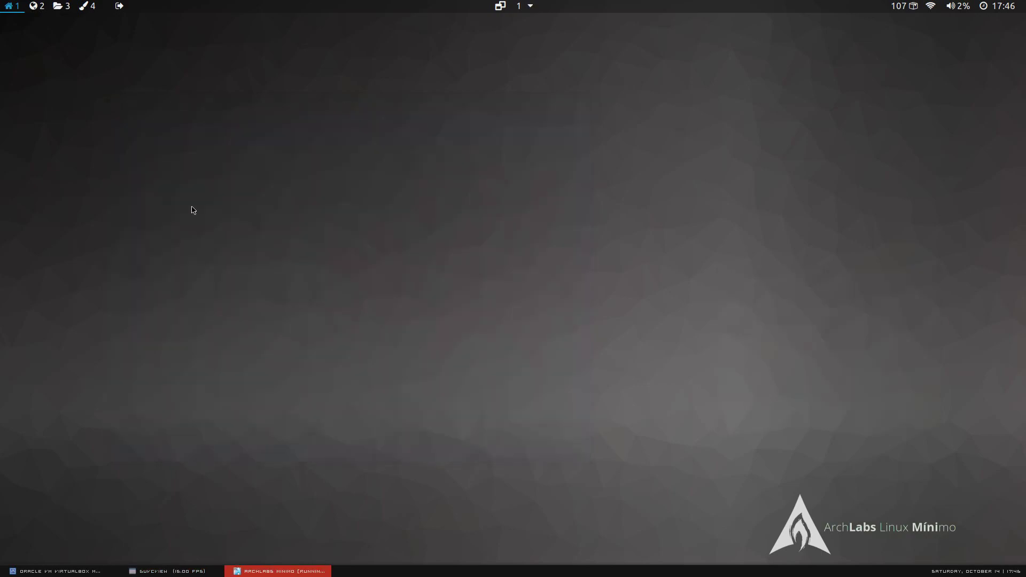
right_click(158, 200)
mouse_move(195, 273)
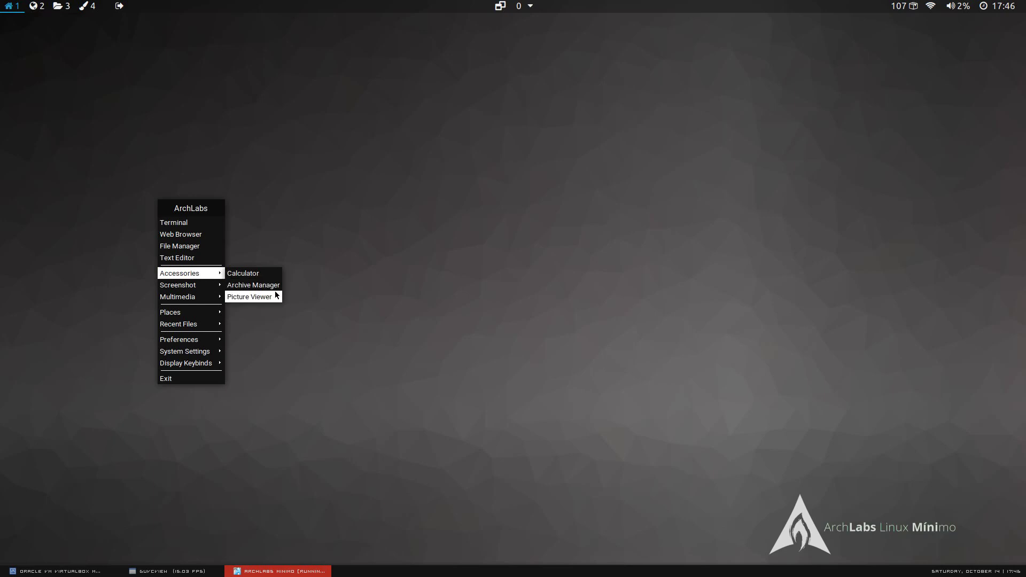
mouse_move(216, 288)
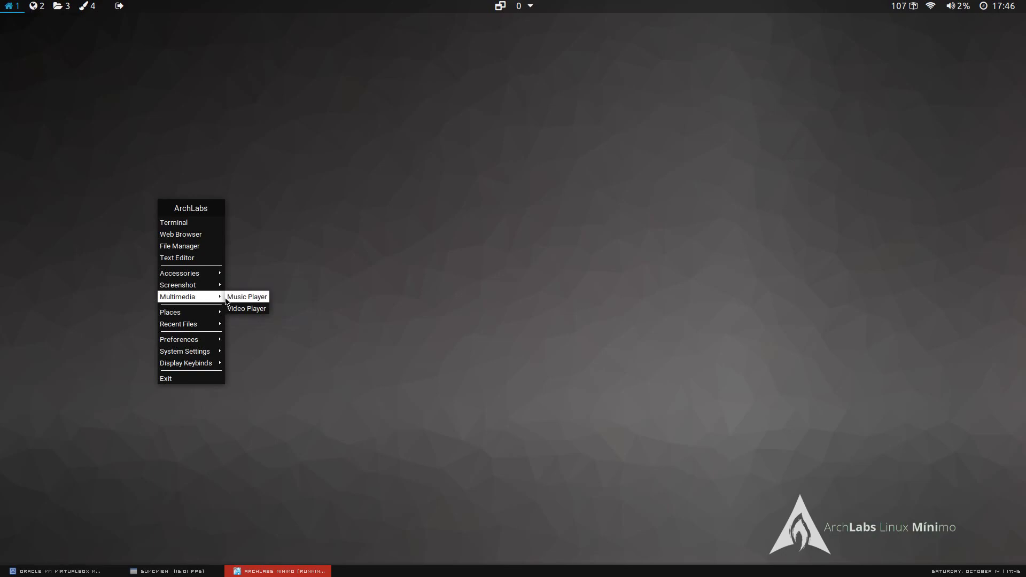
click(253, 298)
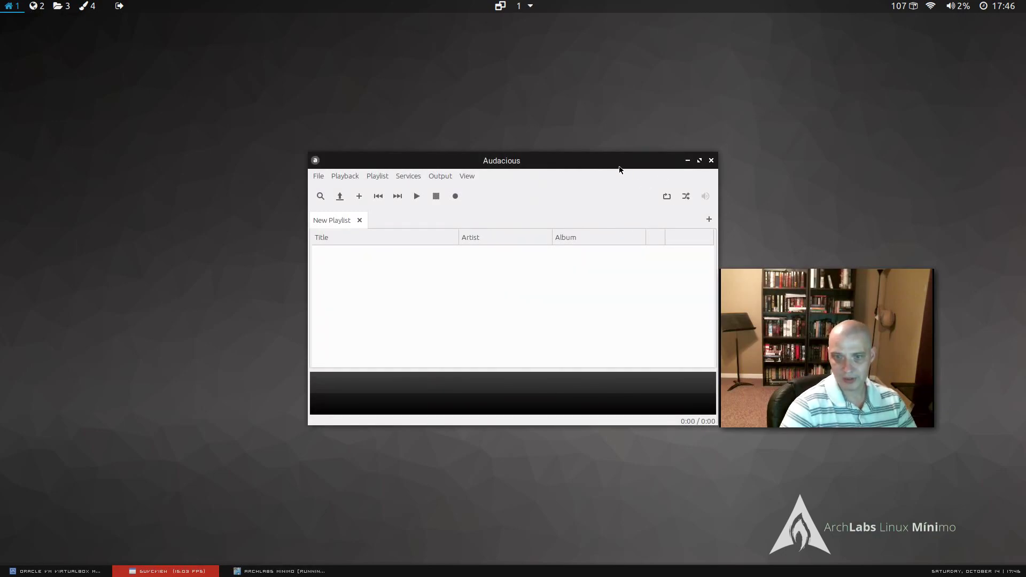
click(711, 161)
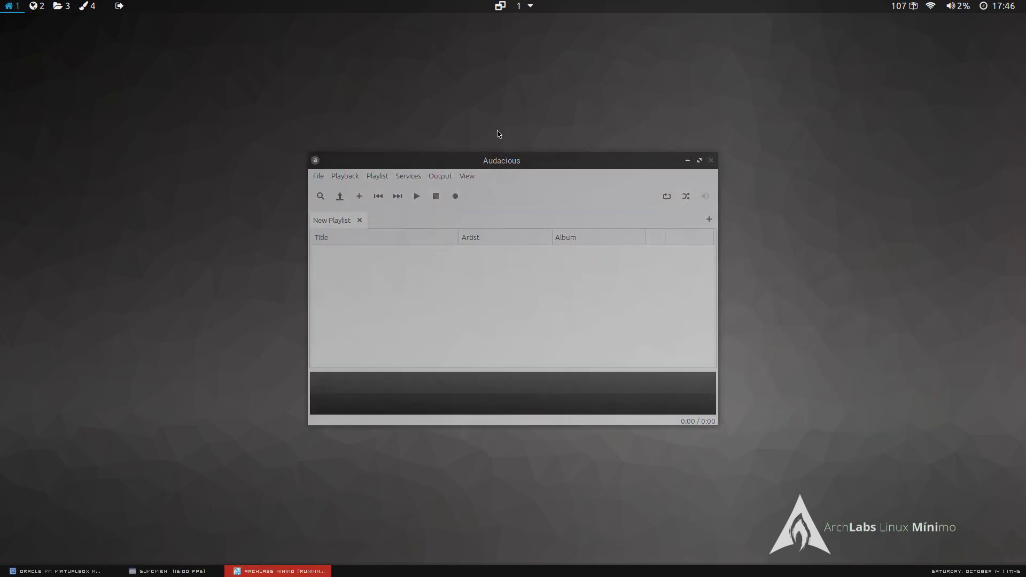
Bring up the desktop root menu and choose an entry from one of its submenus.
right_click(180, 132)
mouse_move(216, 252)
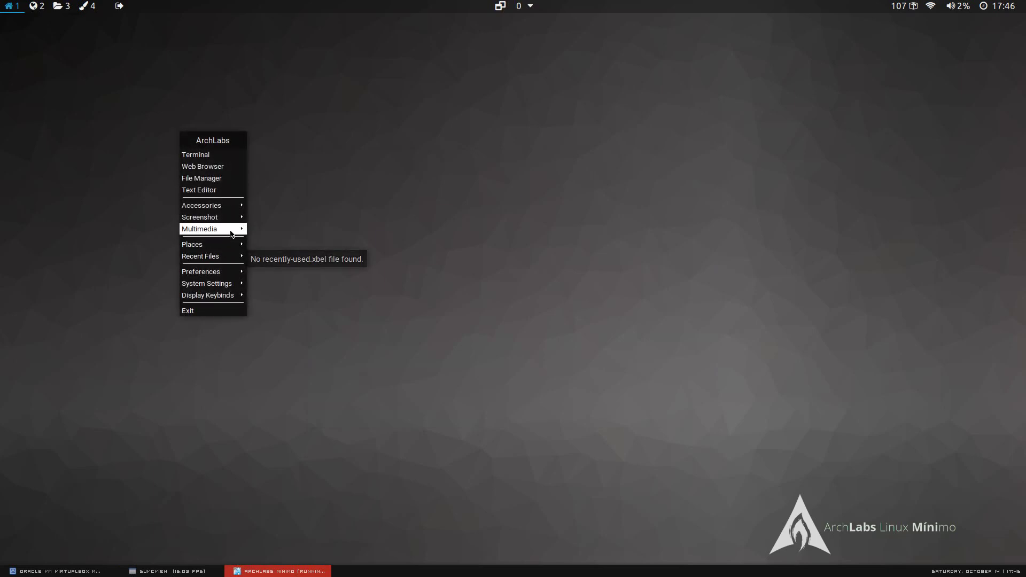
mouse_move(230, 229)
click(268, 243)
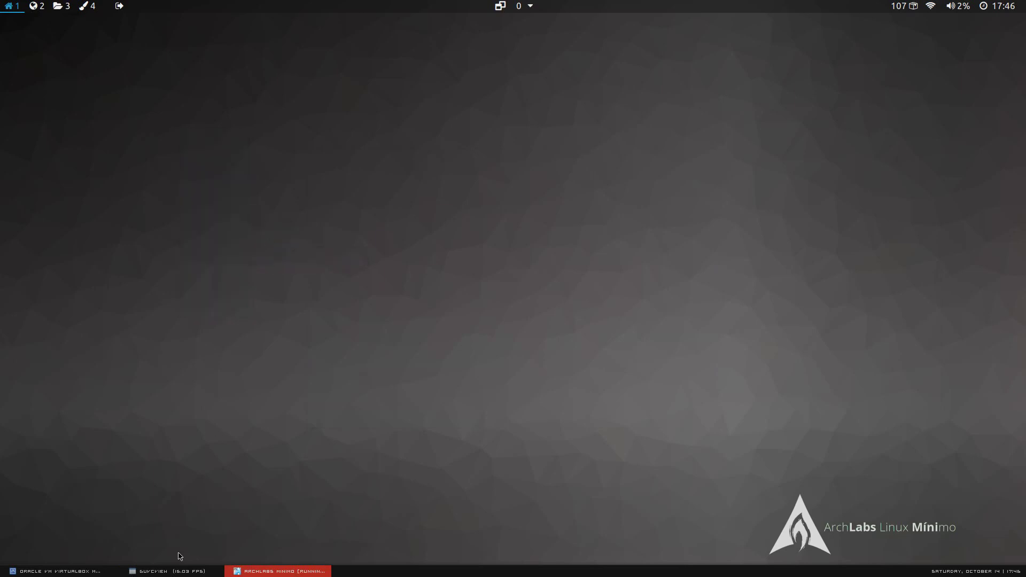
click(184, 571)
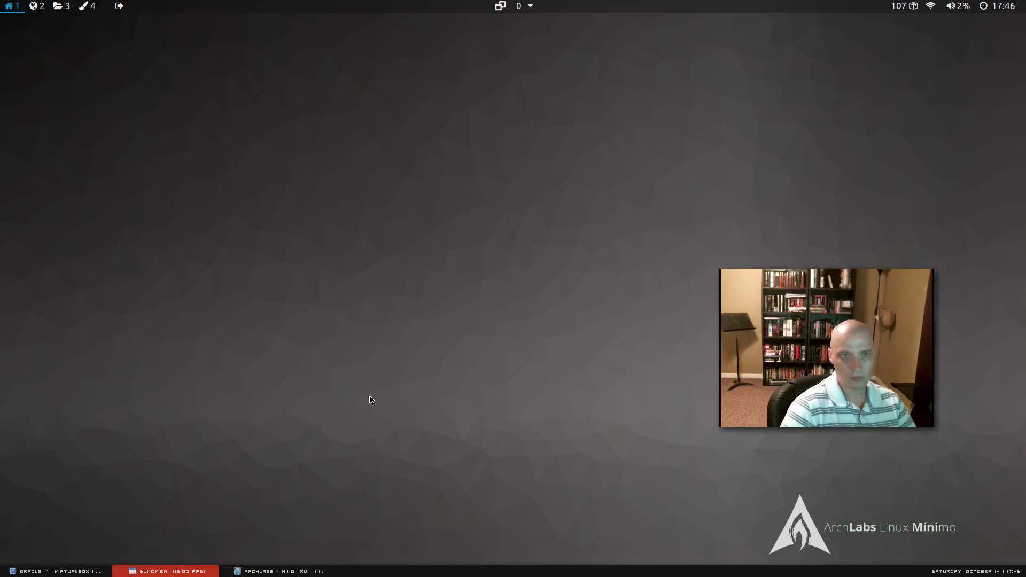
Reopen the root menu and launch the video player from its submenu.
right_click(251, 229)
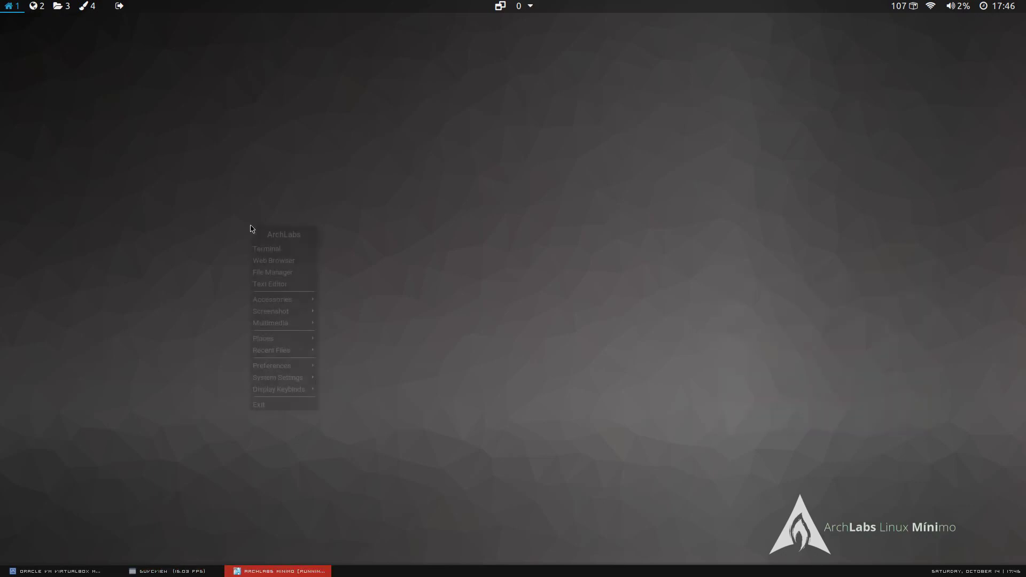
mouse_move(289, 323)
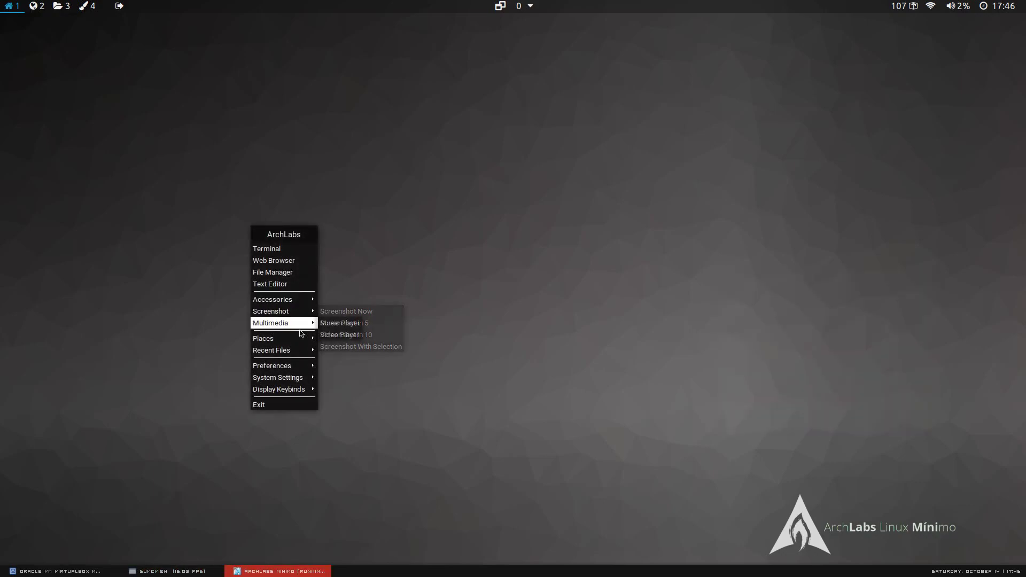
click(332, 335)
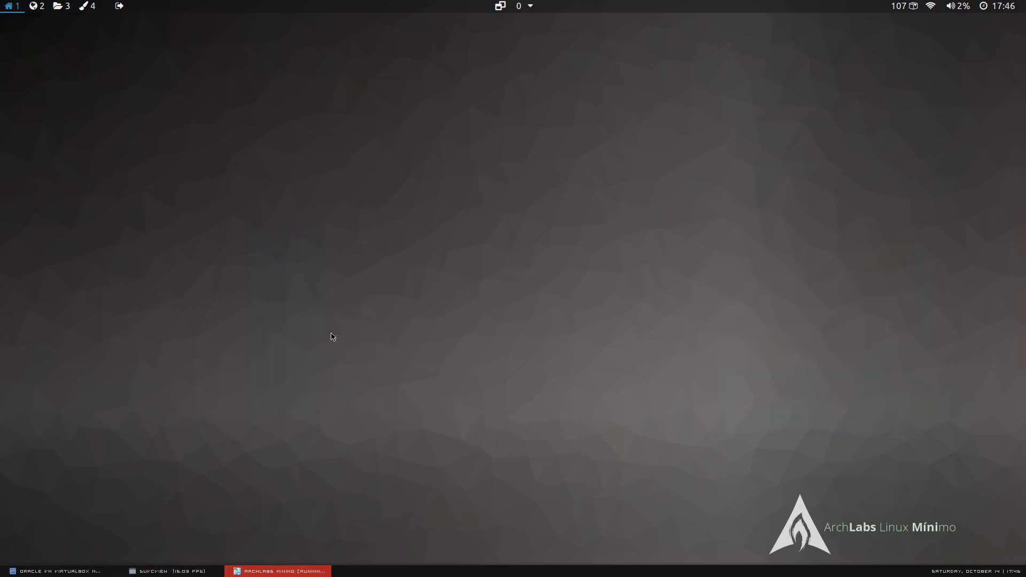
click(193, 574)
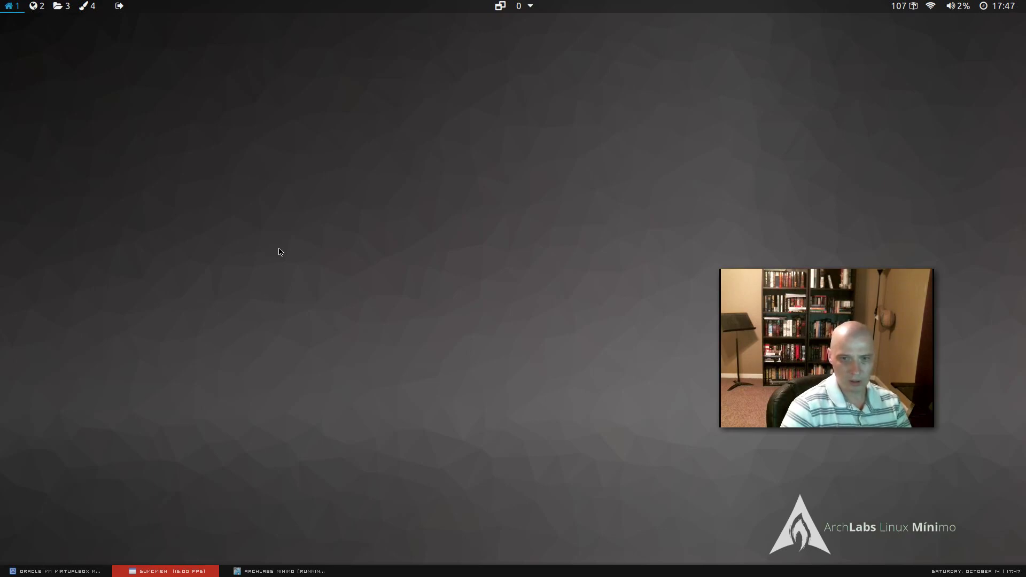
Open the root menu and browse Places, Recent Files (no recently-used.xbel) and Preferences submenus.
right_click(249, 242)
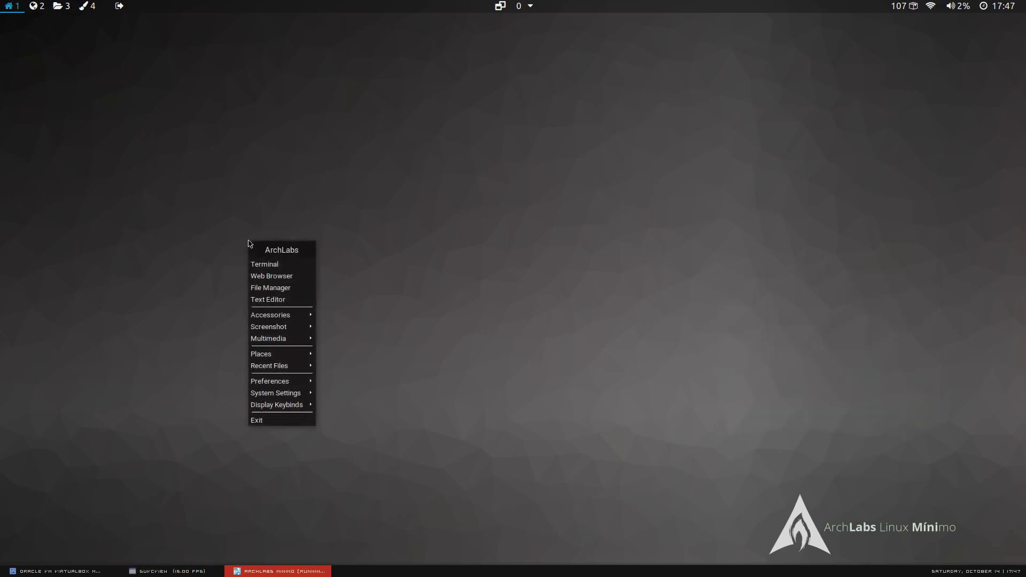
mouse_move(287, 326)
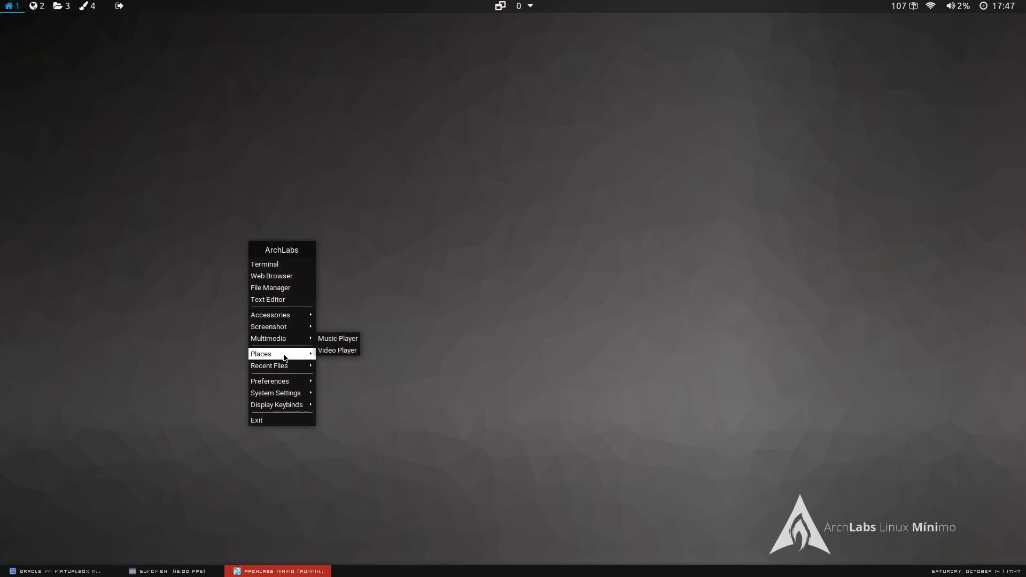
mouse_move(284, 357)
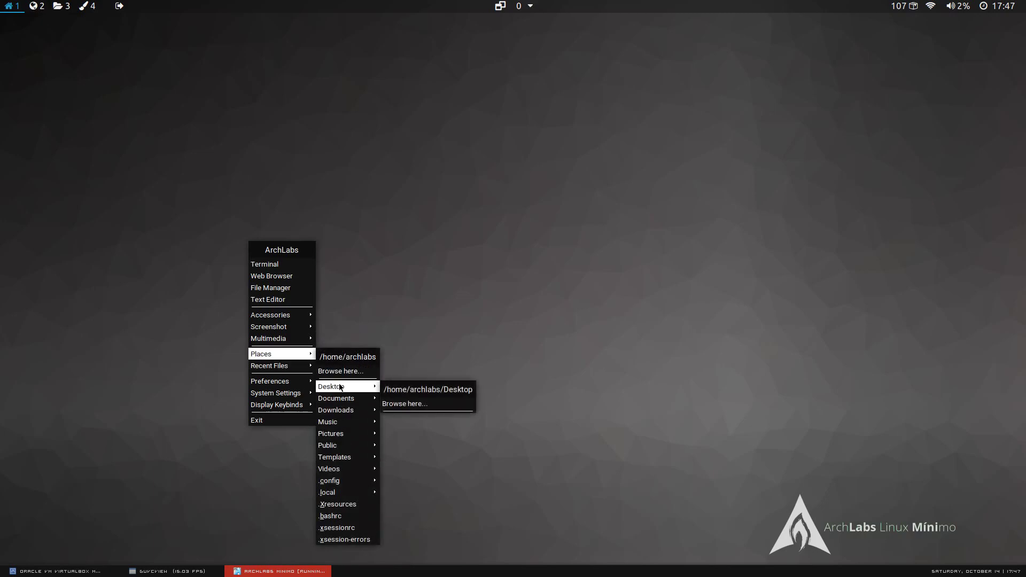
mouse_move(348, 425)
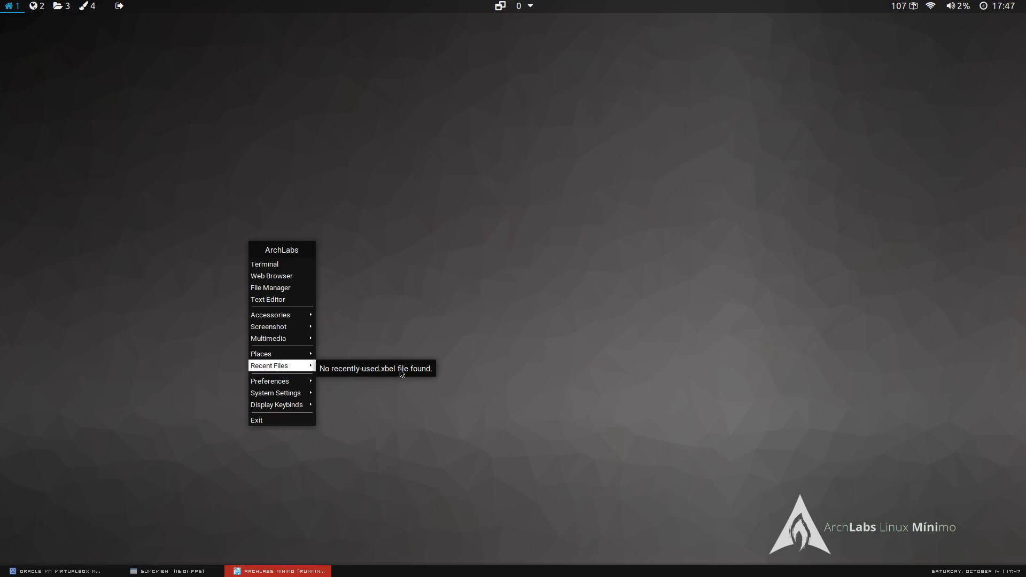
click(196, 572)
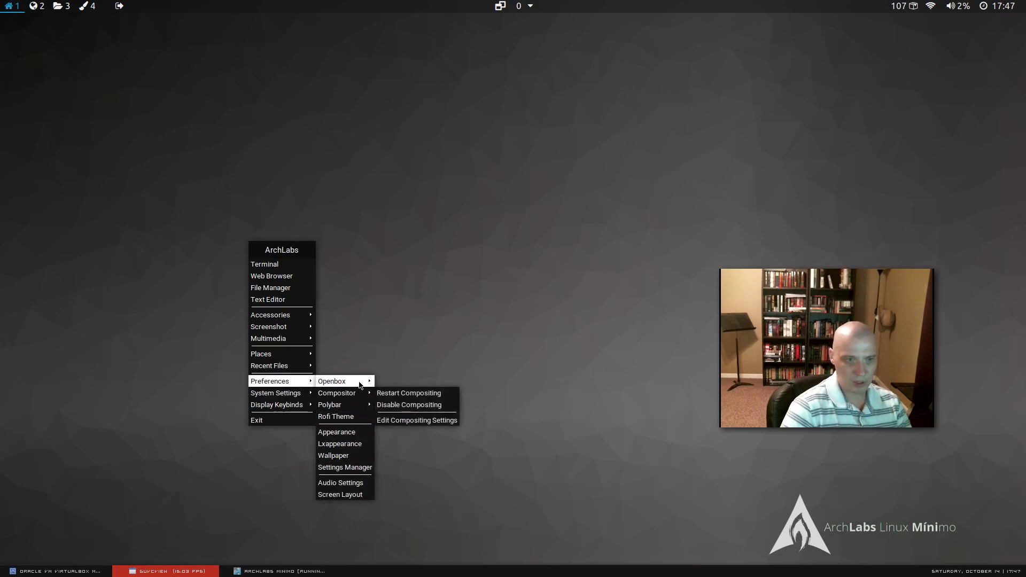
Open Preferences > Settings Manager, review its Appearance, Display and Keyboard categories, then close it.
mouse_move(360, 384)
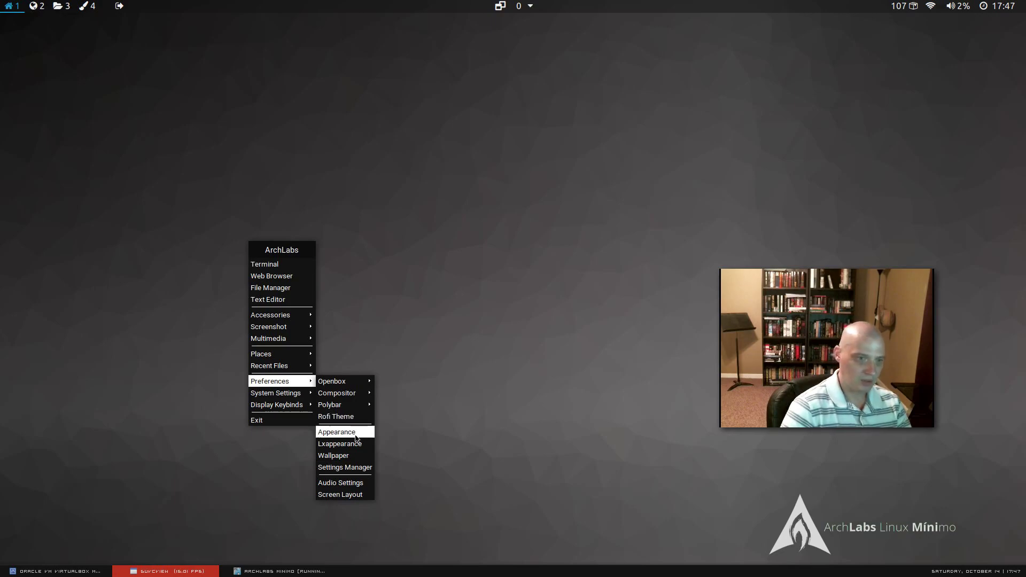
click(348, 468)
click(348, 467)
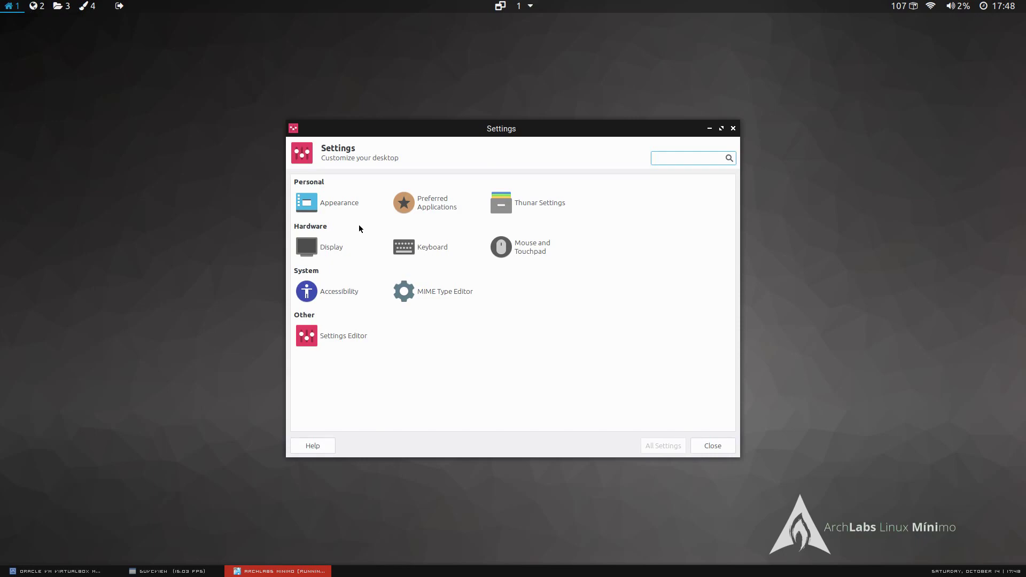
click(733, 128)
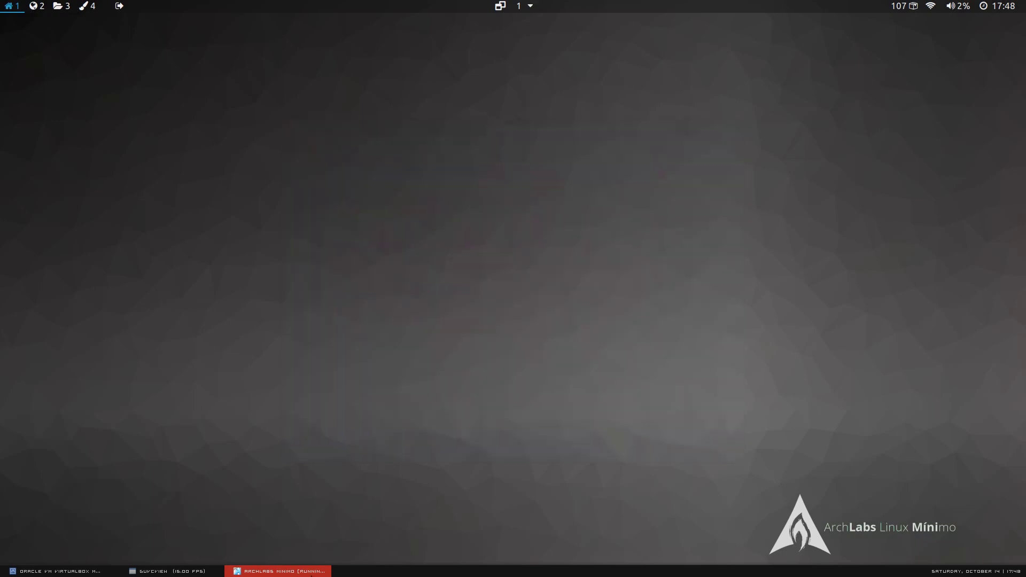
Switch to workspaces 2, 3, 2 and back to 1, then bring up the root menu.
click(212, 571)
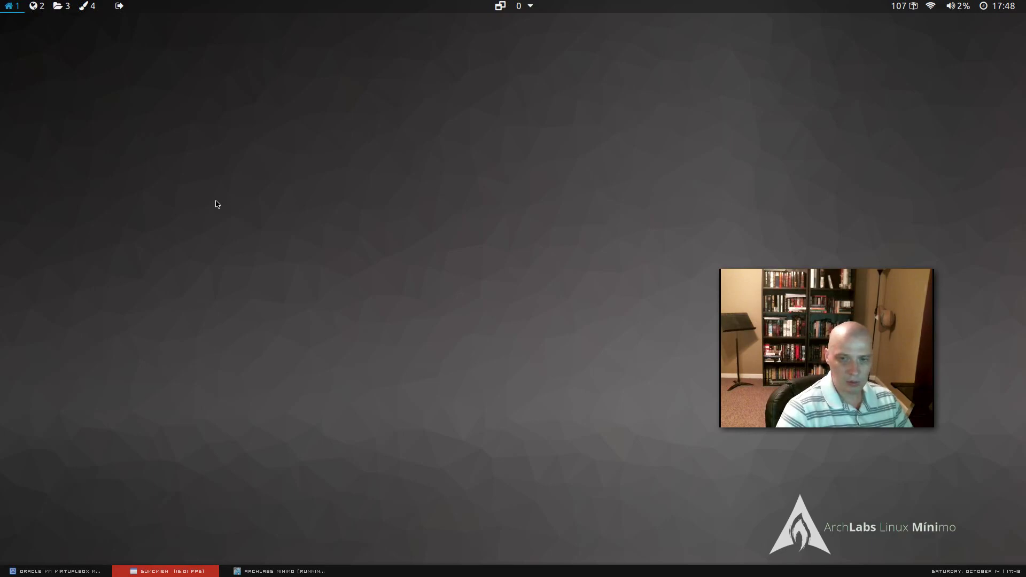
click(38, 6)
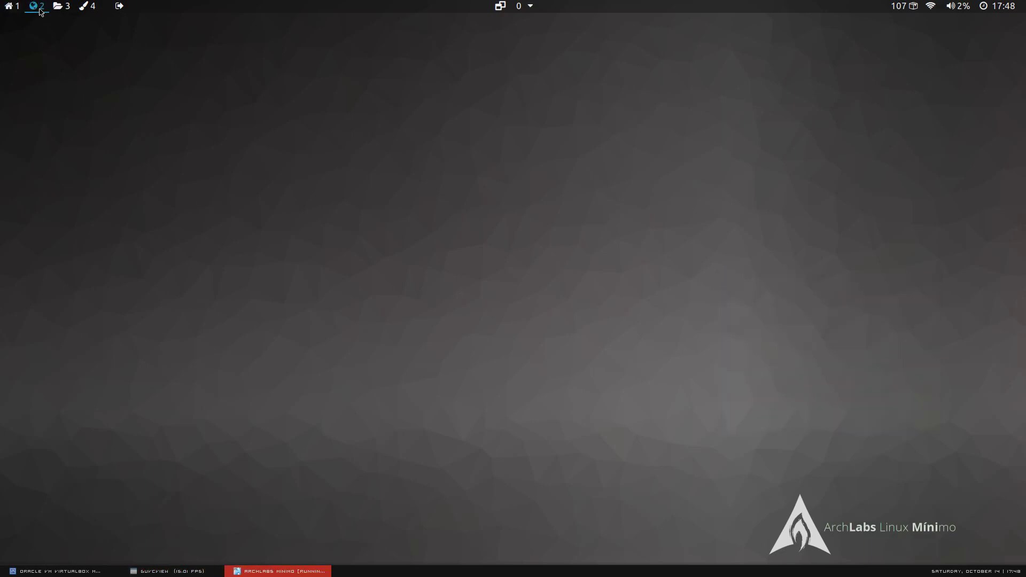
click(59, 6)
click(40, 6)
click(19, 6)
click(160, 571)
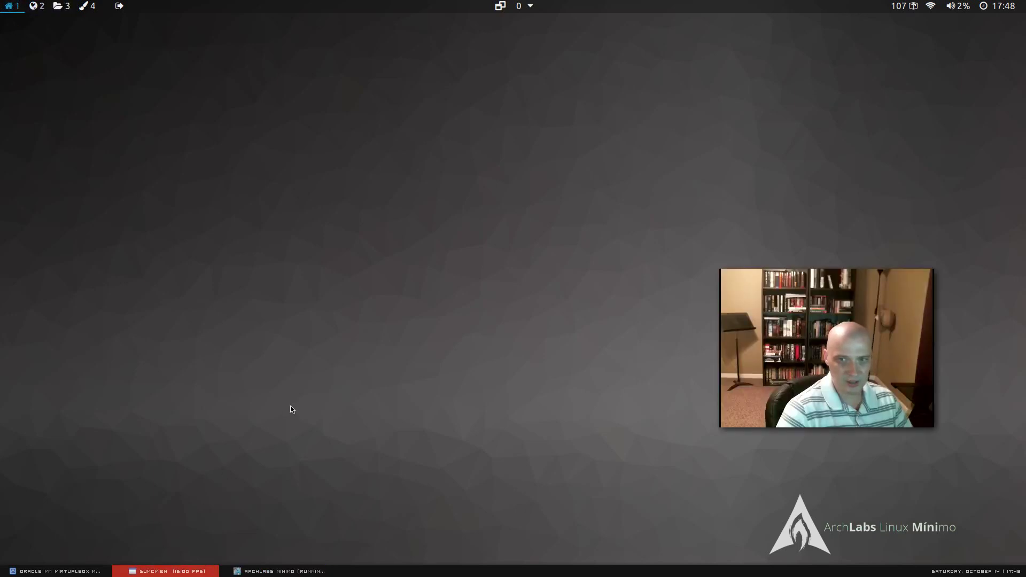
right_click(422, 229)
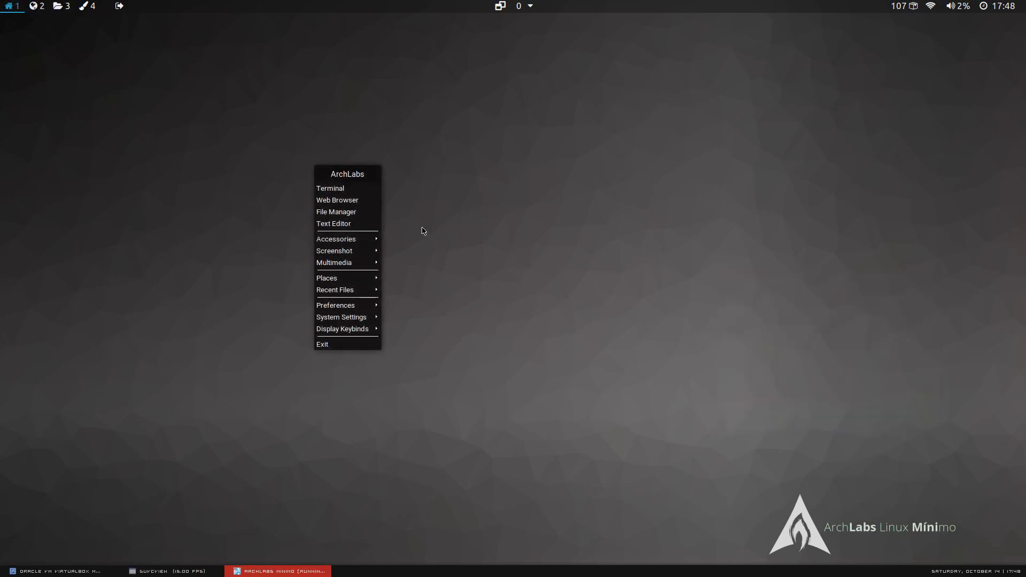
Open the file manager on /home/archlabs, drag it to a new position, then close it.
click(373, 213)
drag(569, 104, 552, 76)
drag(665, 82, 592, 72)
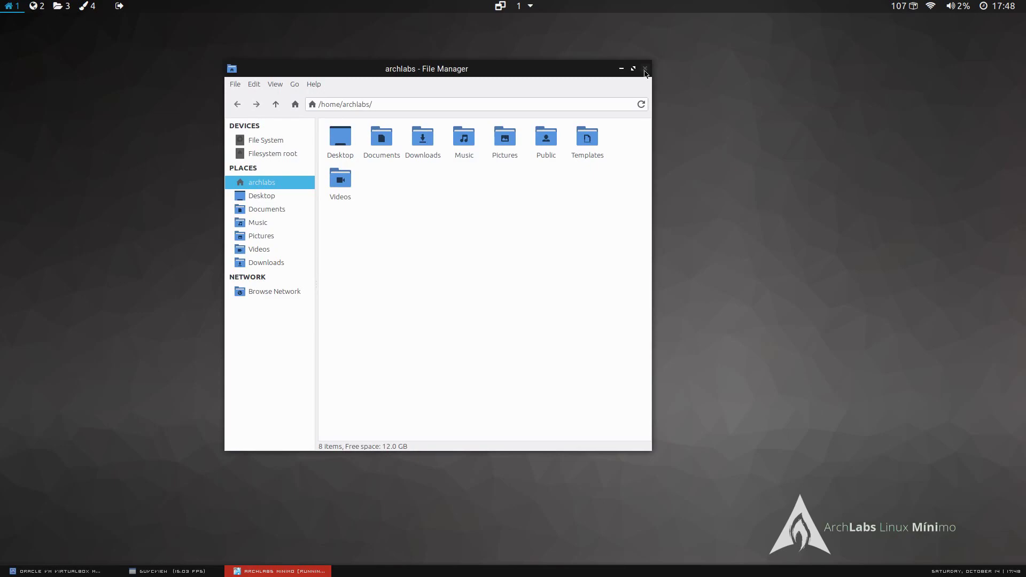
click(645, 69)
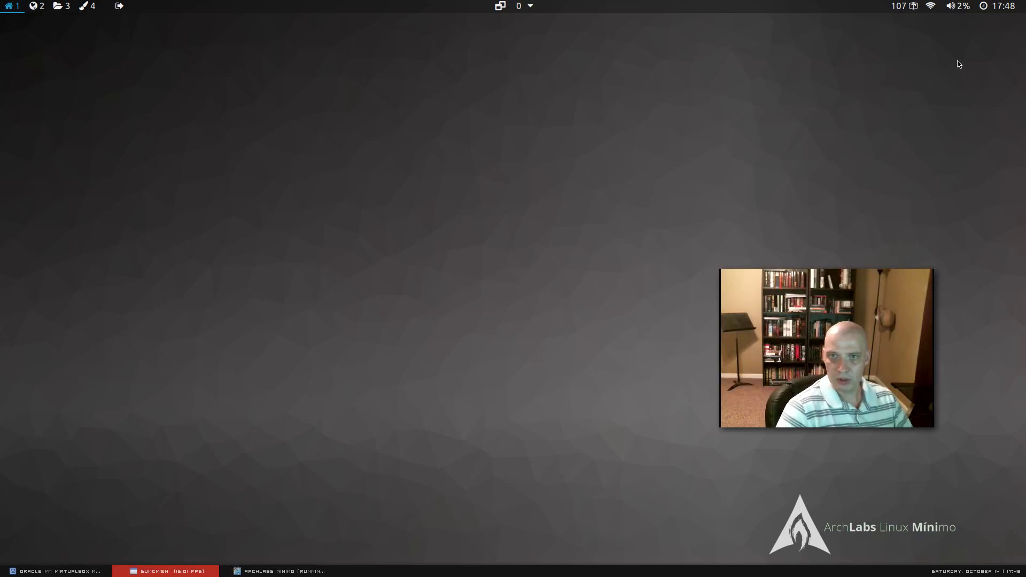
Show the panel calendar, then mute the volume and unmute it back to 2%.
click(991, 7)
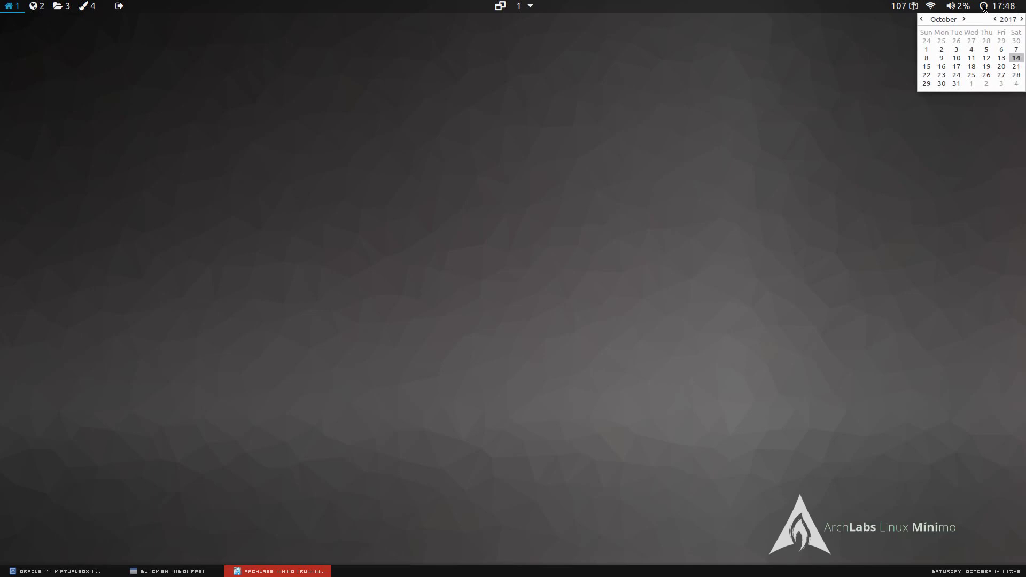
click(960, 9)
click(960, 9)
Open and dismiss the network options menu via Super+N and the bar, then close the calendar.
key(super+n)
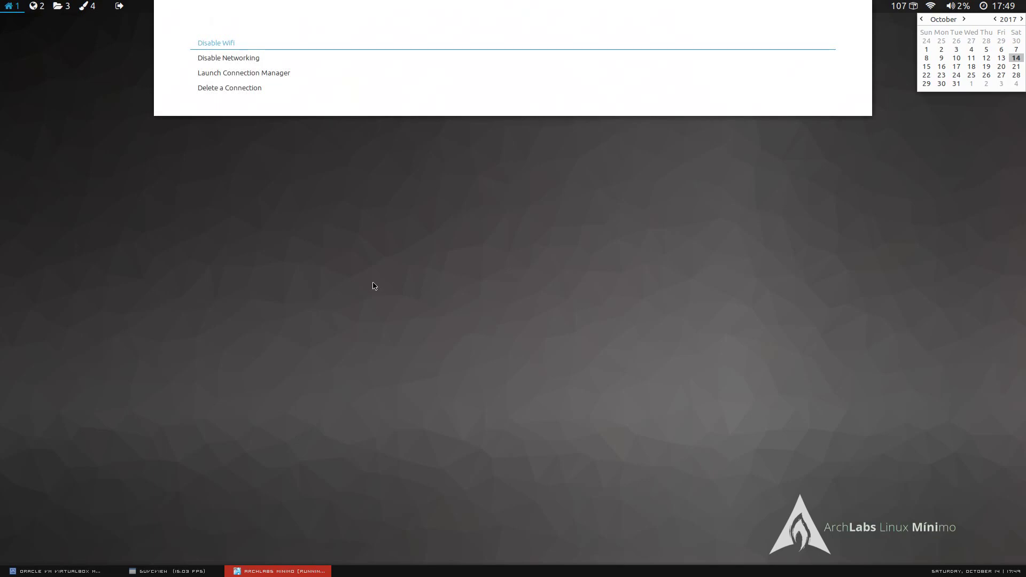
click(486, 264)
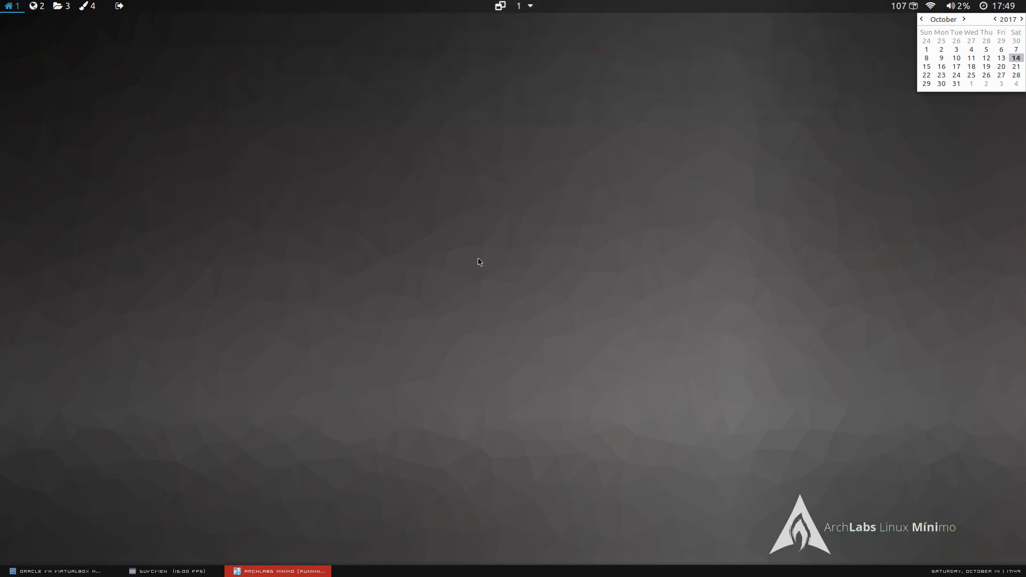
click(499, 10)
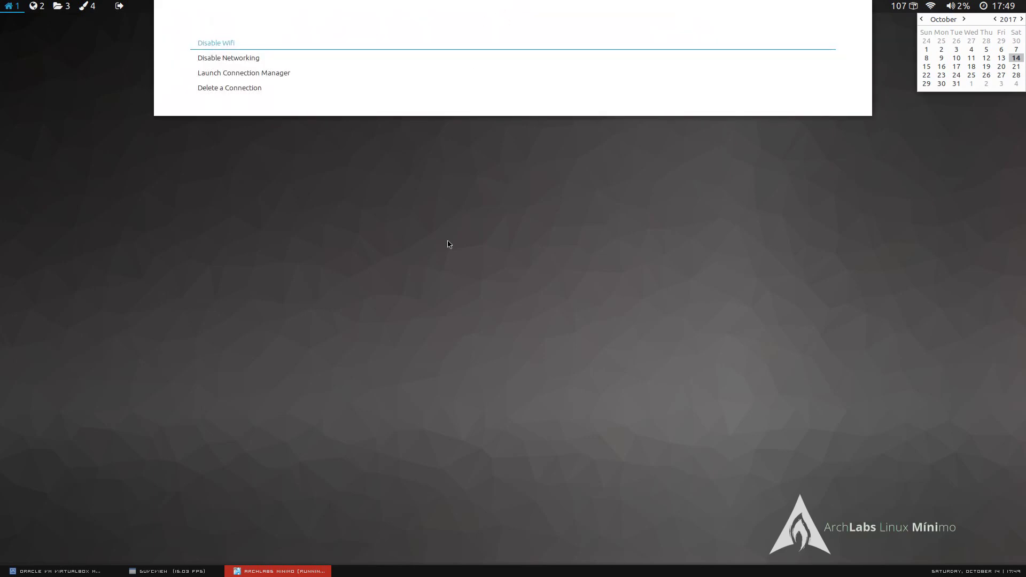
click(433, 335)
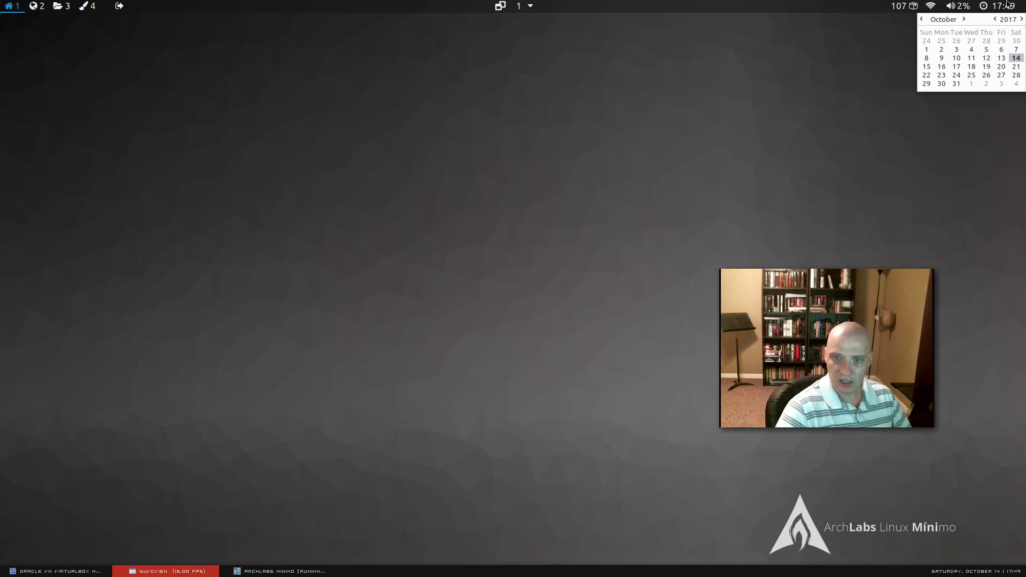
click(1016, 4)
click(154, 571)
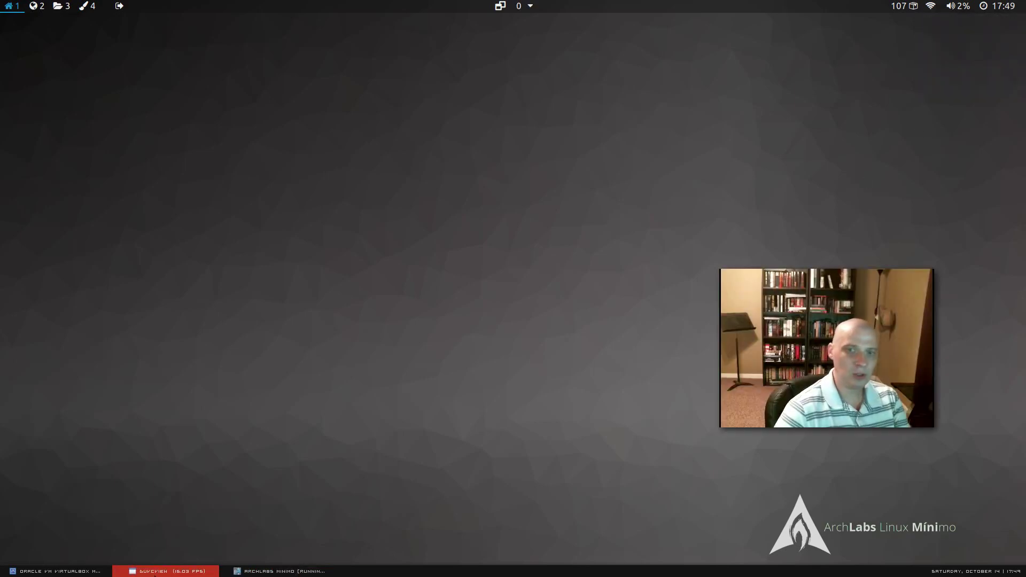